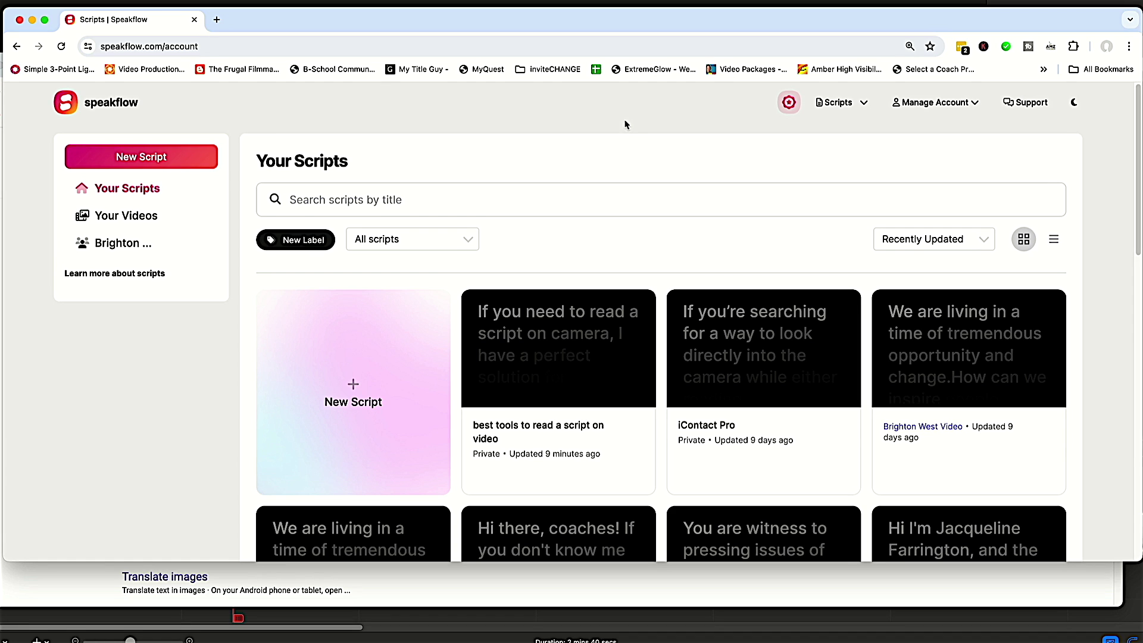
# Open the 'best tools to read a script on video' script and select 'simple and easy'
pyautogui.scroll(-3, 616, 121)
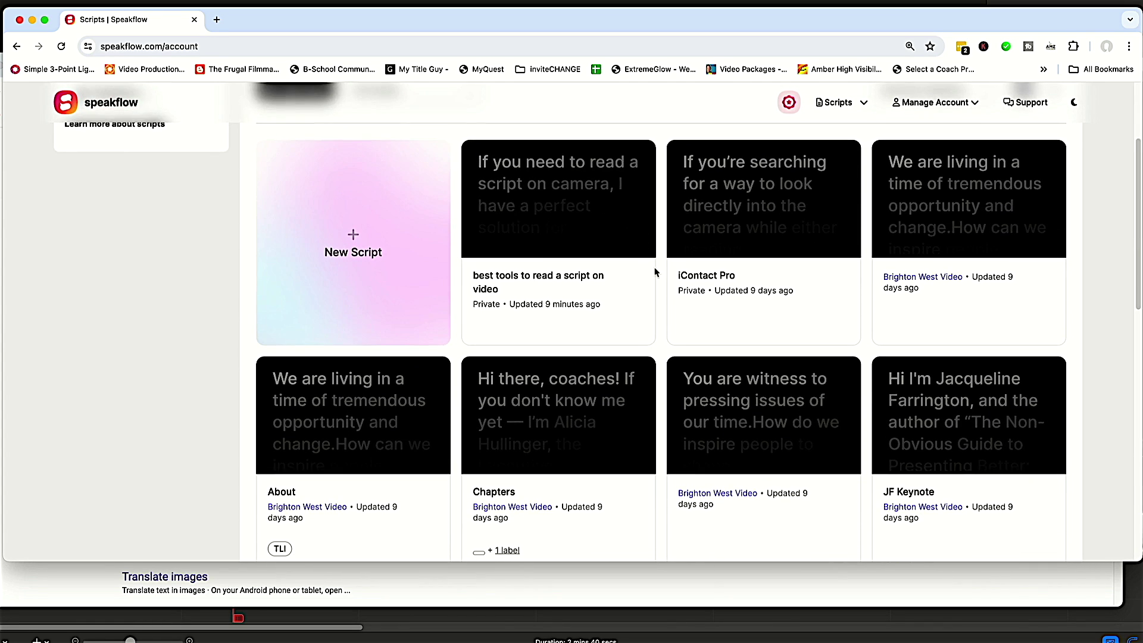
pyautogui.scroll(1, 612, 235)
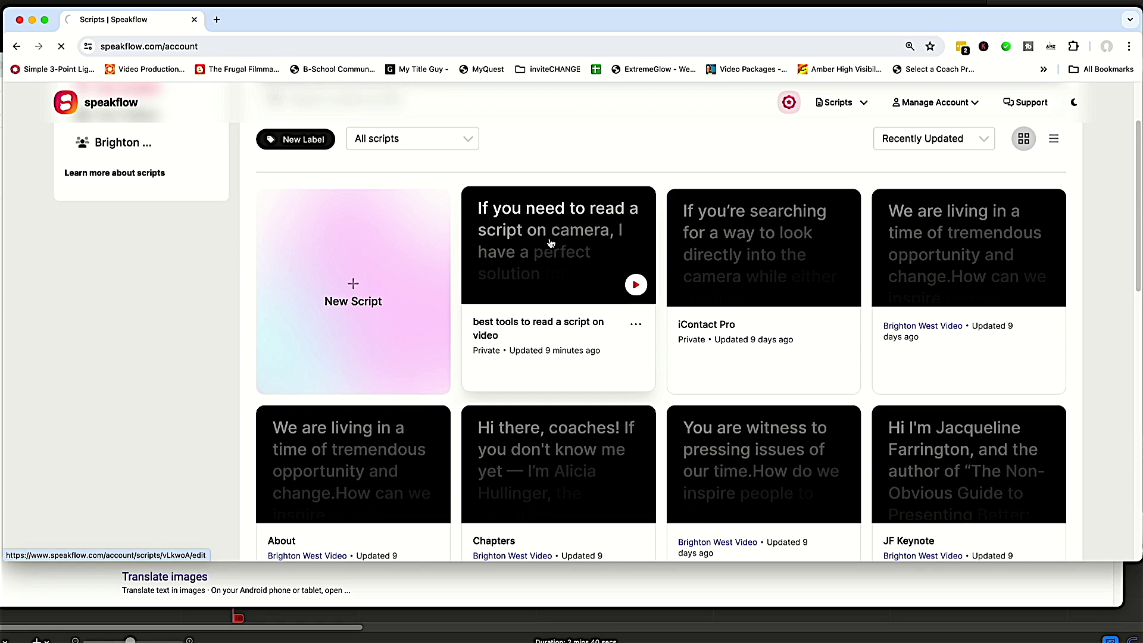
pyautogui.scroll(-2, 619, 248)
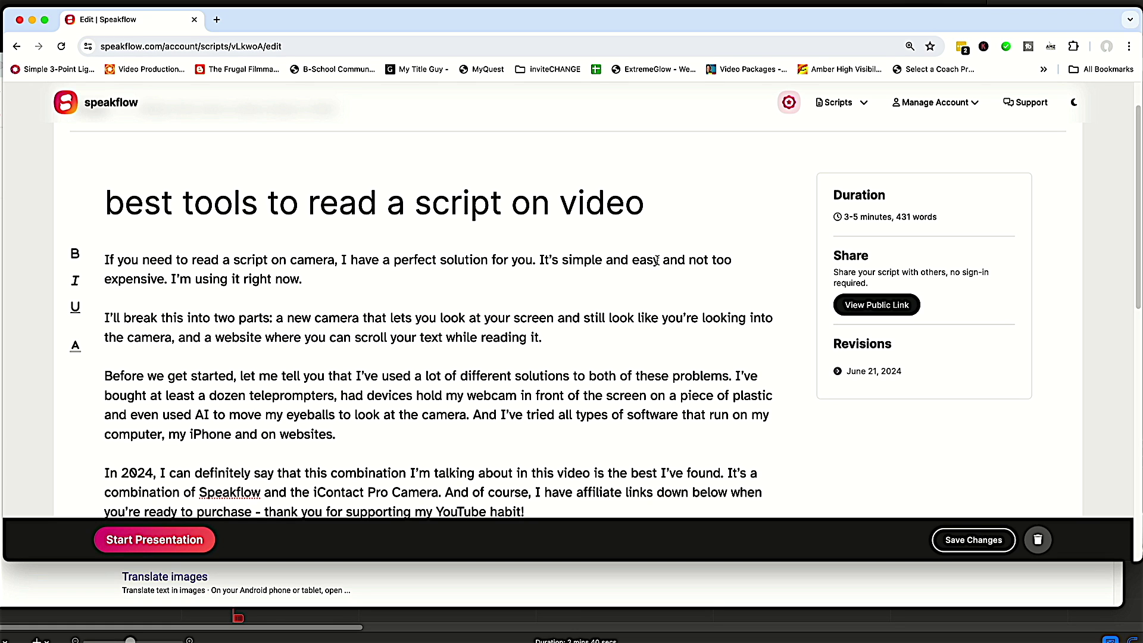
pyautogui.moveTo(655, 260); pyautogui.dragTo(562, 262)
# Retype 'simple and easy' as 'easy and simple' in the opening paragraph
pyautogui.write('esy and')
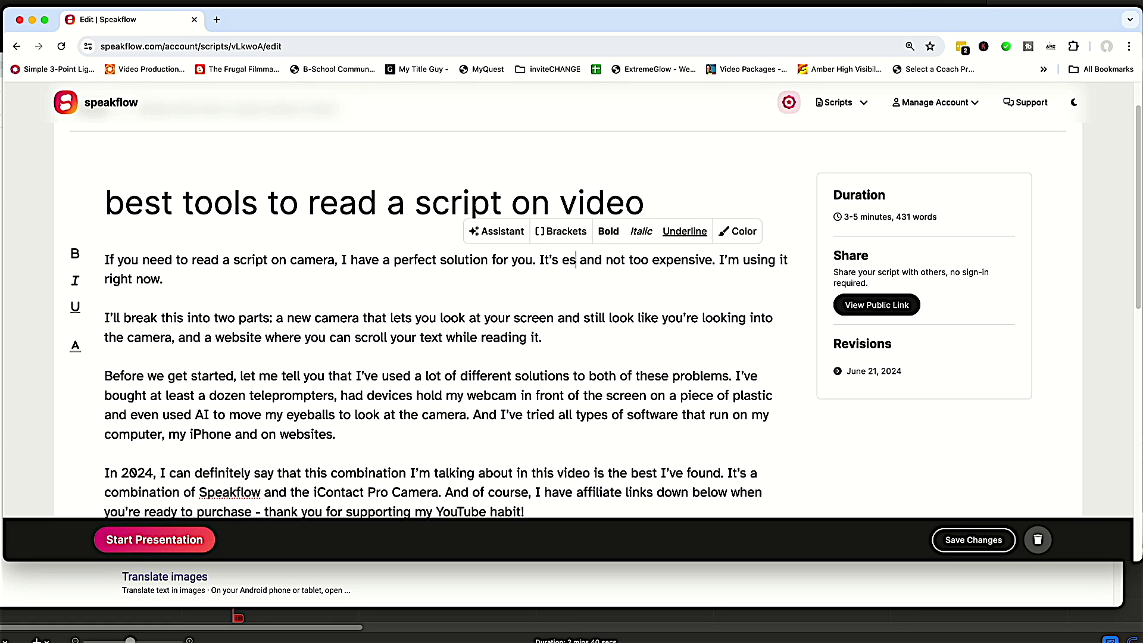
pyautogui.press('BackSpace')
pyautogui.press('BackSpace')
pyautogui.press('BackSpace')
pyautogui.press('BackSpace')
pyautogui.press('BackSpace')
pyautogui.press('BackSpace')
pyautogui.press('BackSpace')
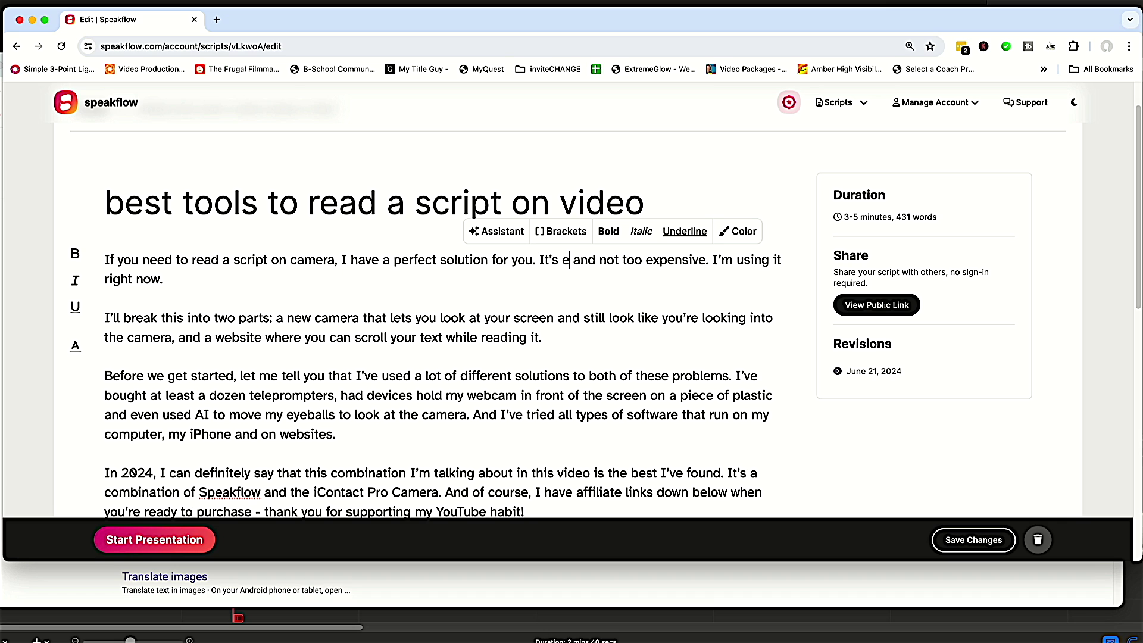
pyautogui.write('asy and simple')
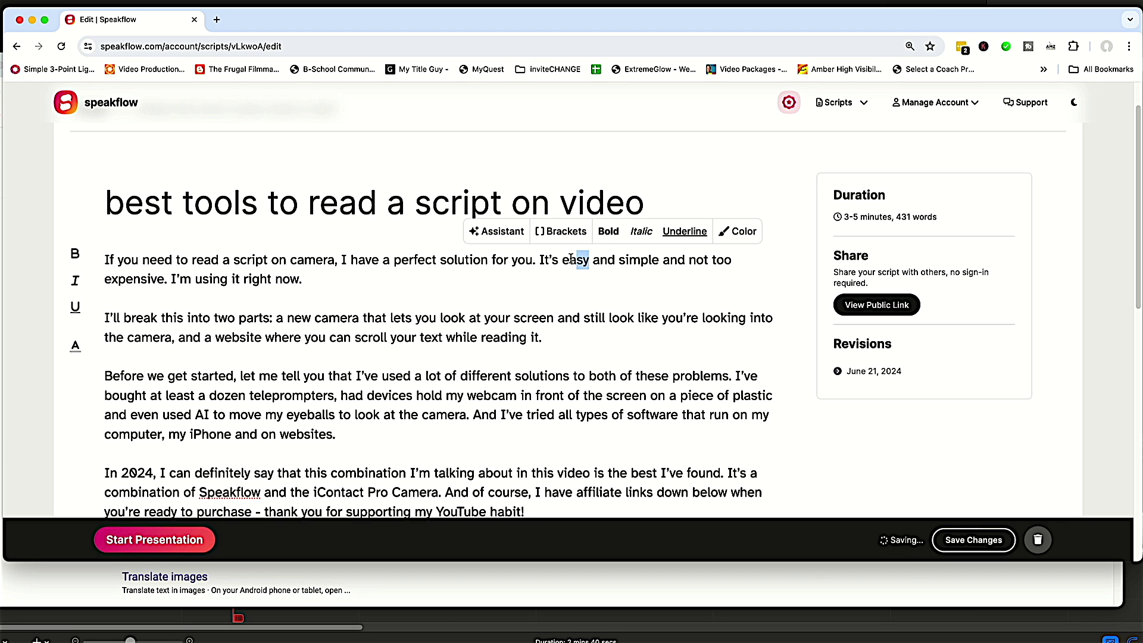
# Make the word 'easy' bold and review the rest of the script
pyautogui.click(573, 231)
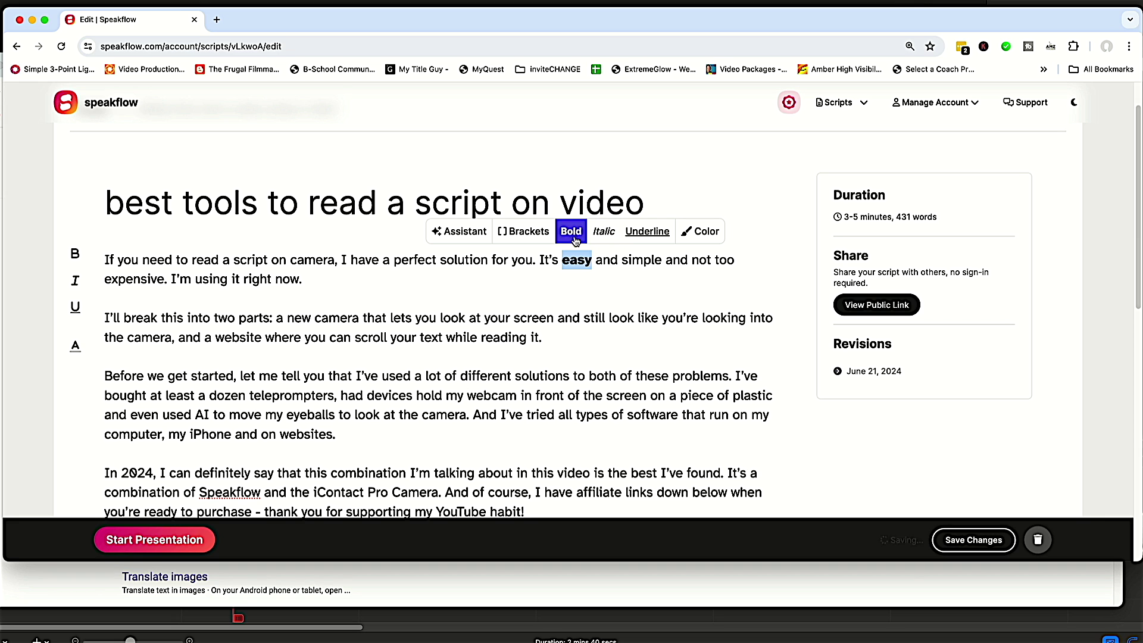
pyautogui.click(632, 266)
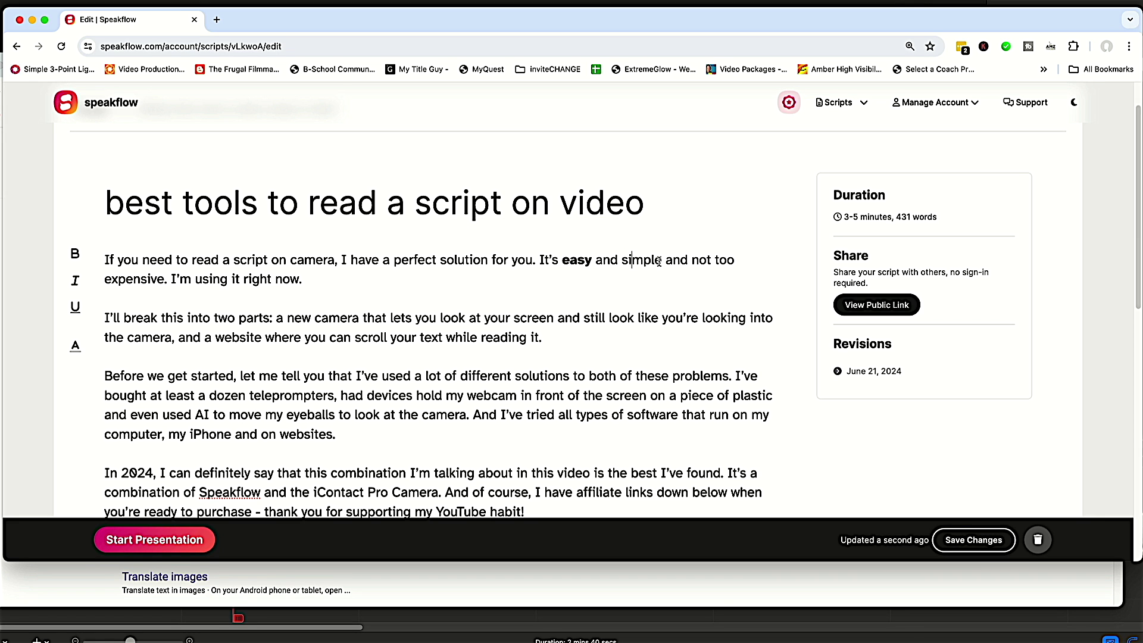
pyautogui.scroll(-5, 672, 291)
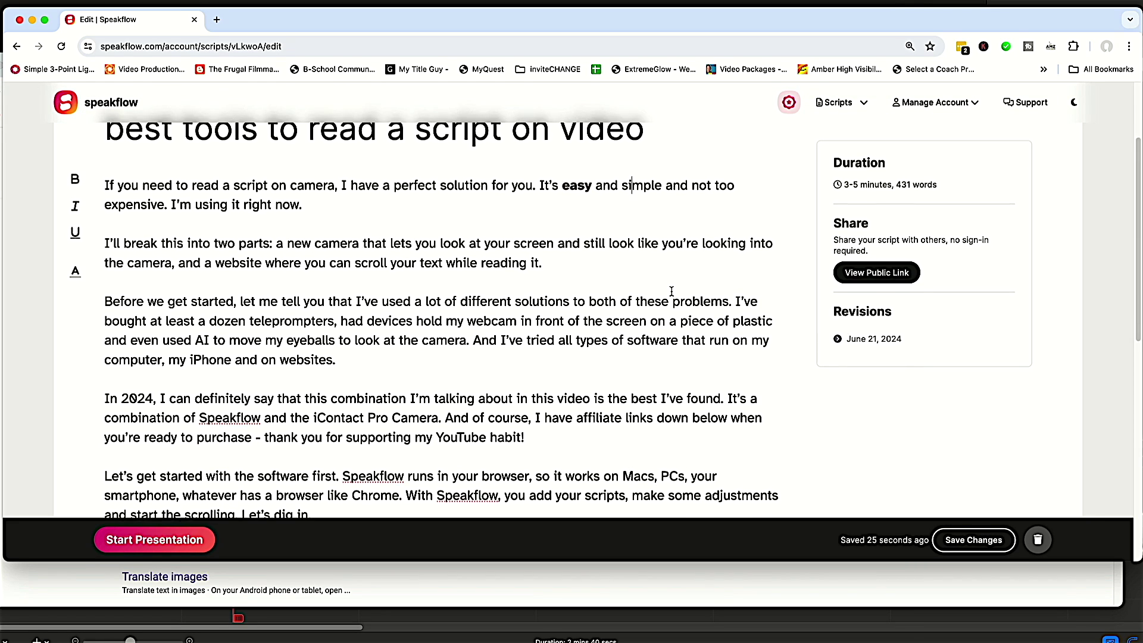
pyautogui.scroll(-6, 671, 291)
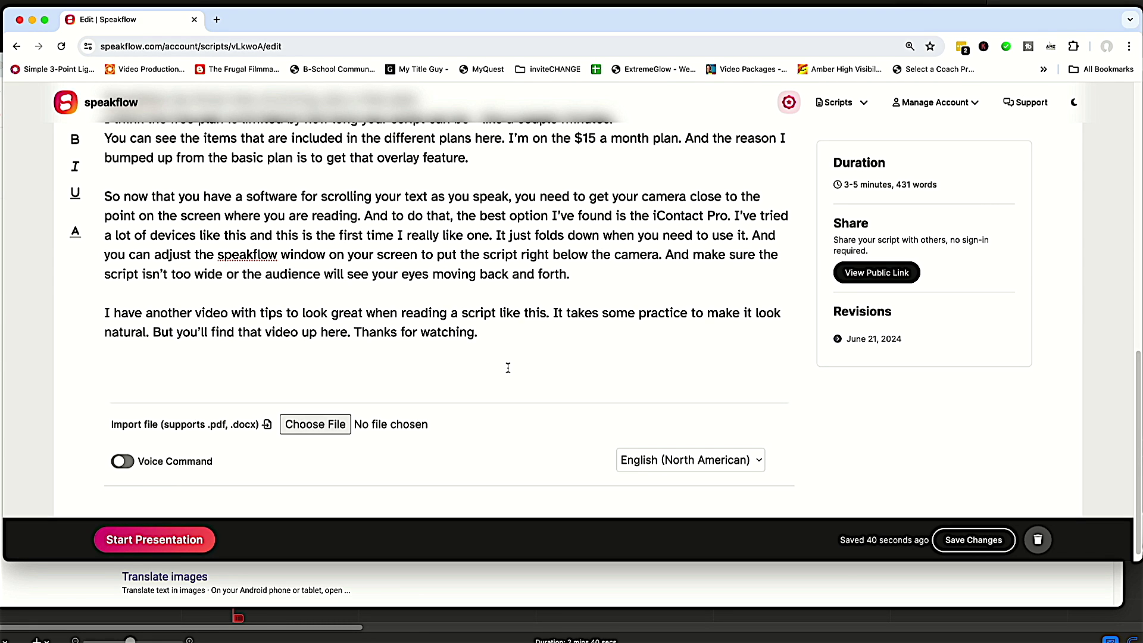
pyautogui.scroll(-1, 508, 367)
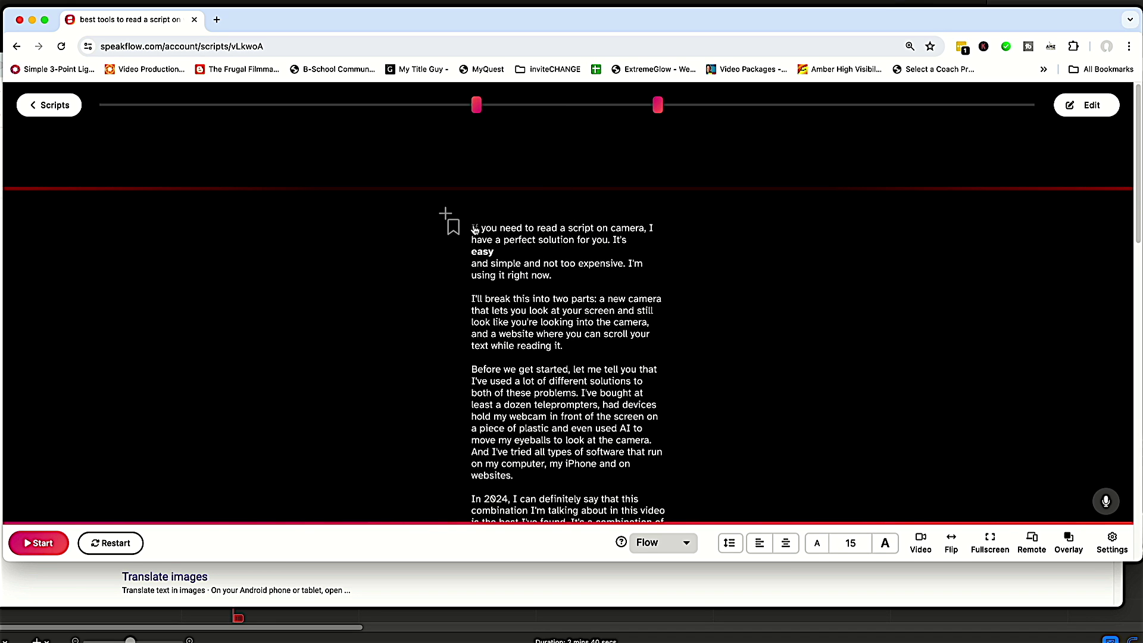
# Reset the reading position to the first word 'If' and widen the script column across the screen
pyautogui.click(474, 229)
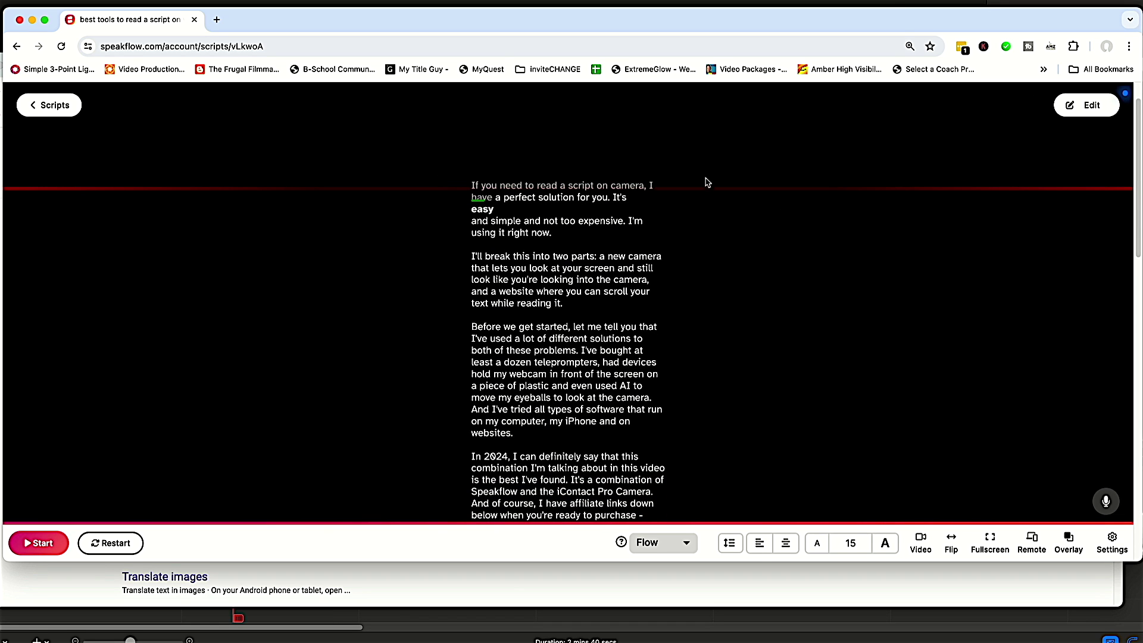
pyautogui.click(474, 184)
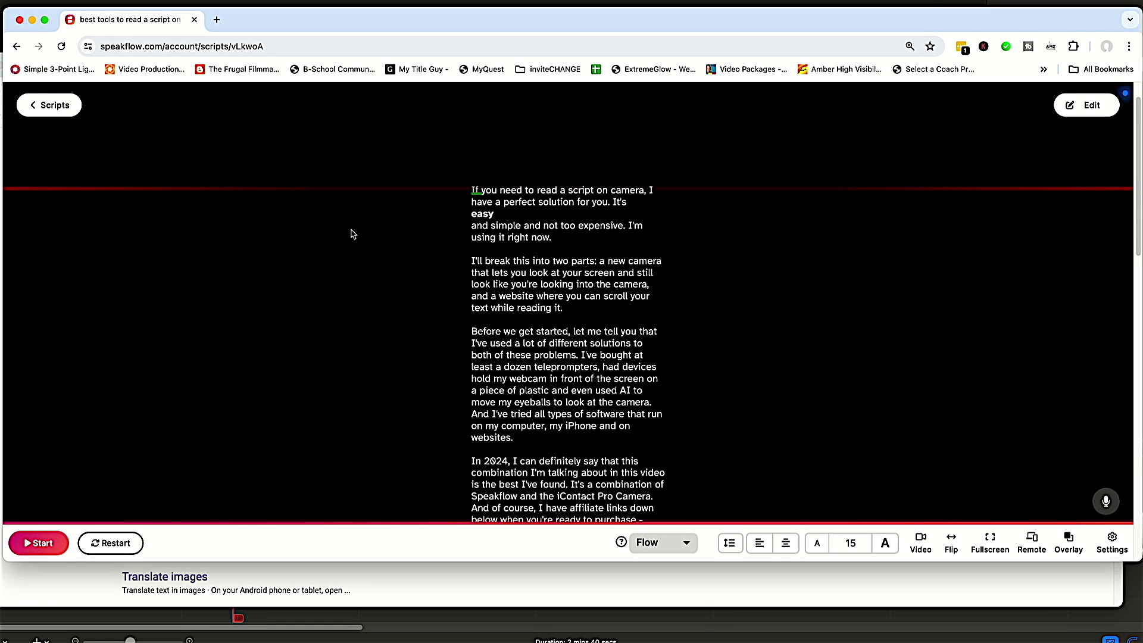
pyautogui.scroll(2, 352, 231)
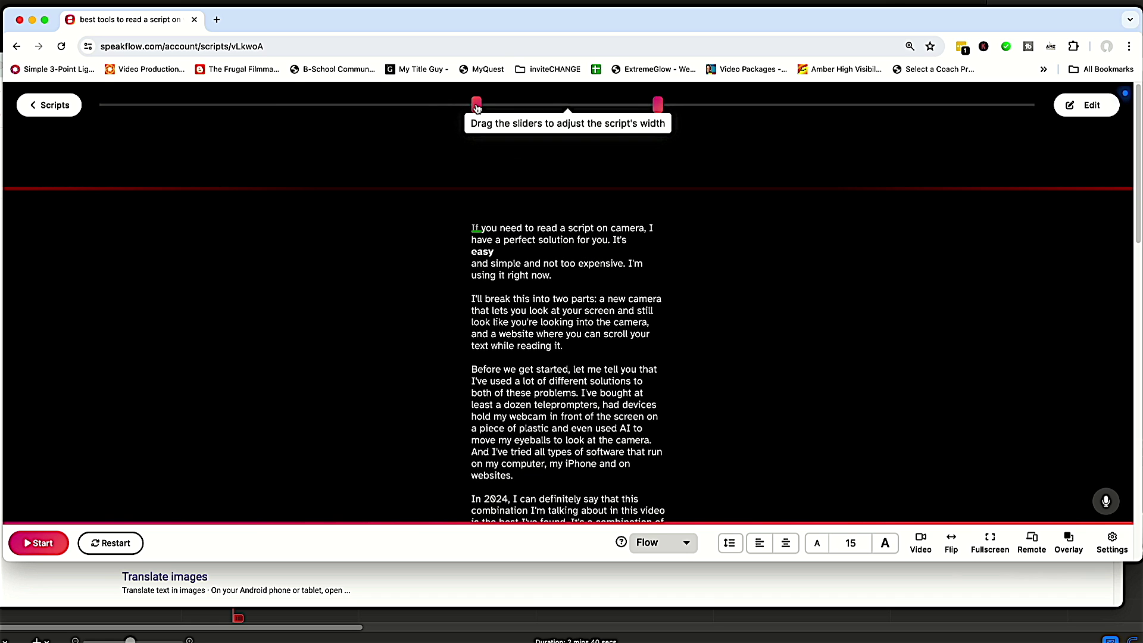
pyautogui.moveTo(476, 108); pyautogui.dragTo(161, 111)
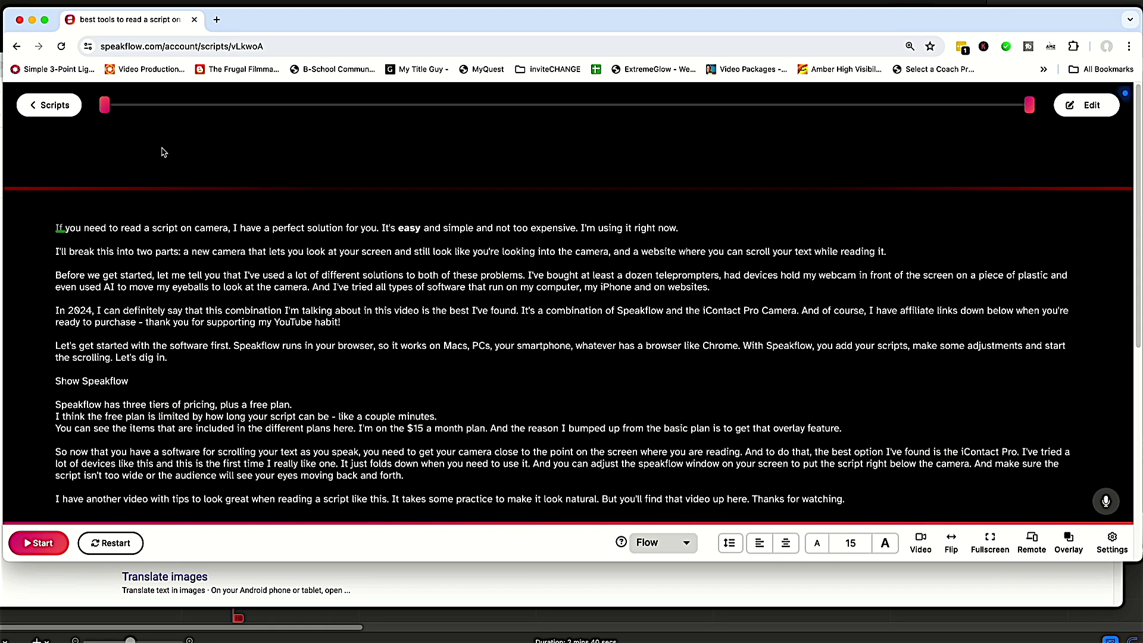
pyautogui.moveTo(104, 105); pyautogui.dragTo(201, 106)
pyautogui.moveTo(492, 105); pyautogui.dragTo(482, 105)
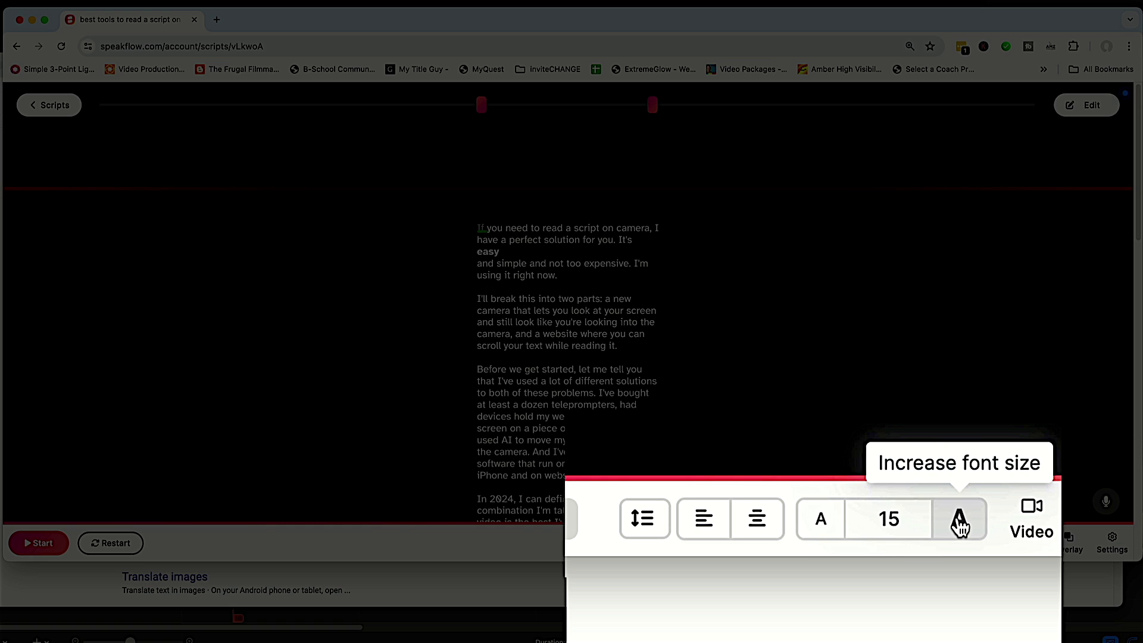
pyautogui.click(885, 543)
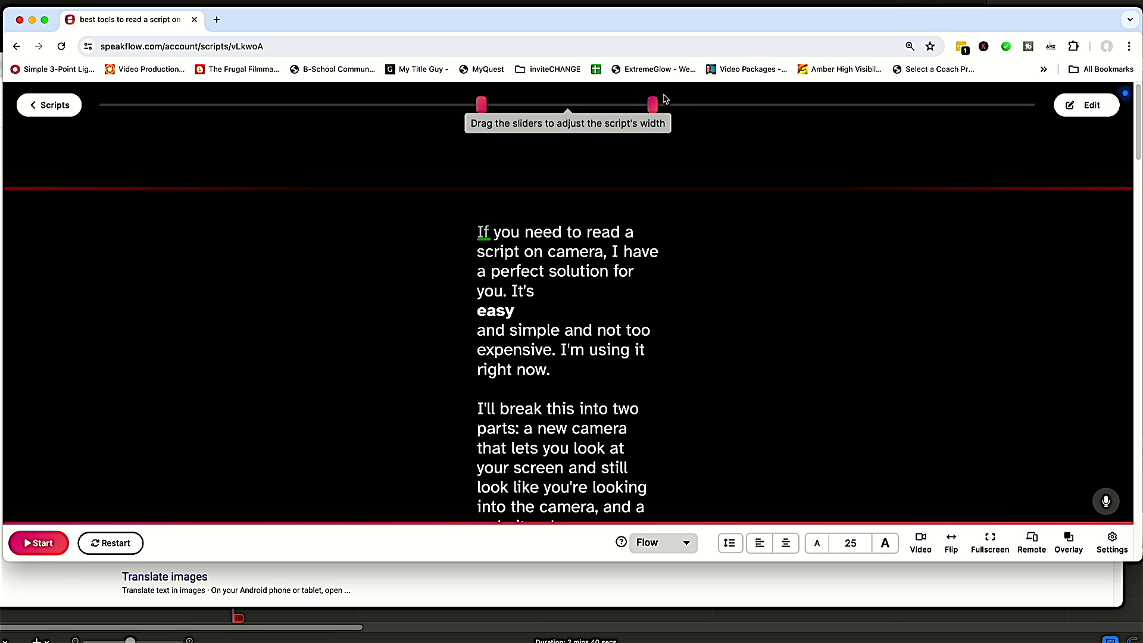
pyautogui.click(816, 543)
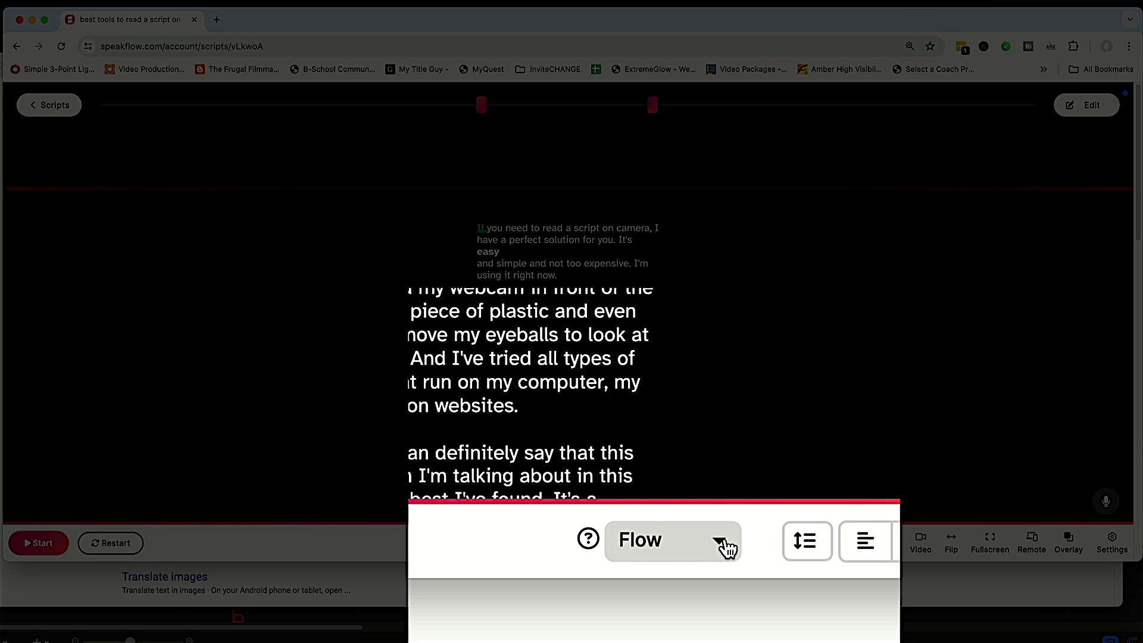
# Switch the teleprompter to Auto scrolling and raise the speed to 9
pyautogui.click(726, 548)
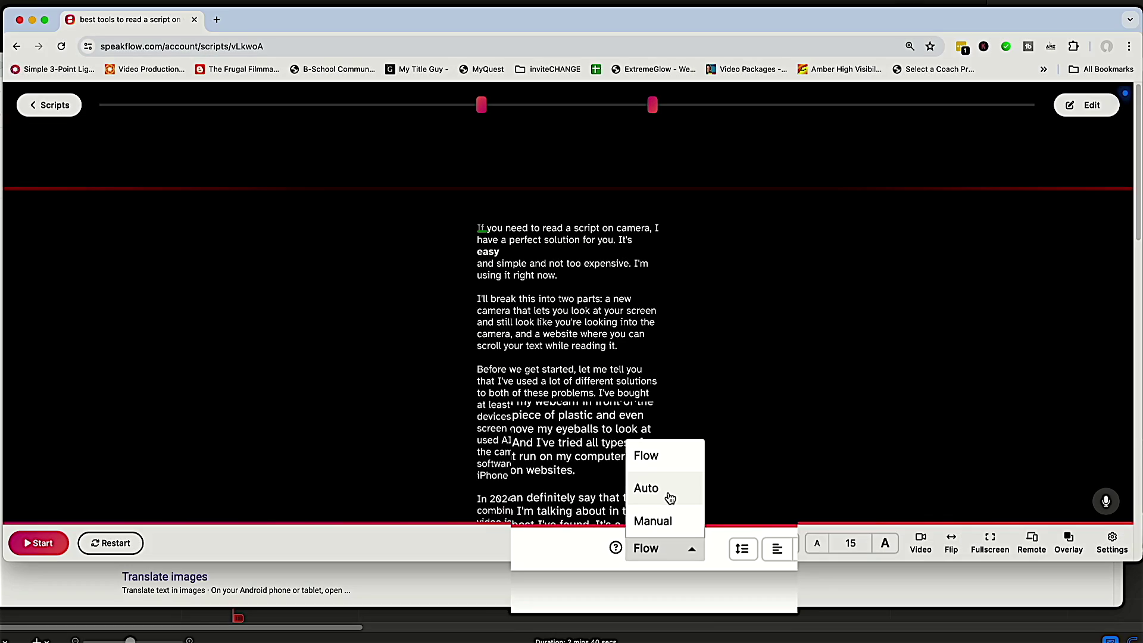
pyautogui.click(673, 443)
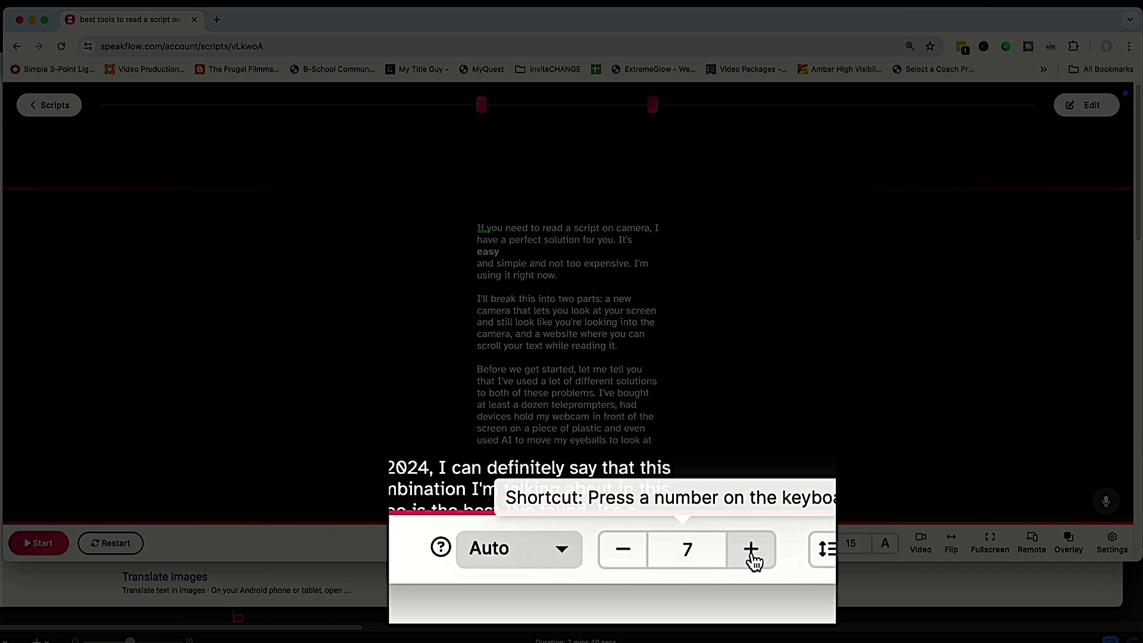
pyautogui.click(697, 545)
pyautogui.click(687, 542)
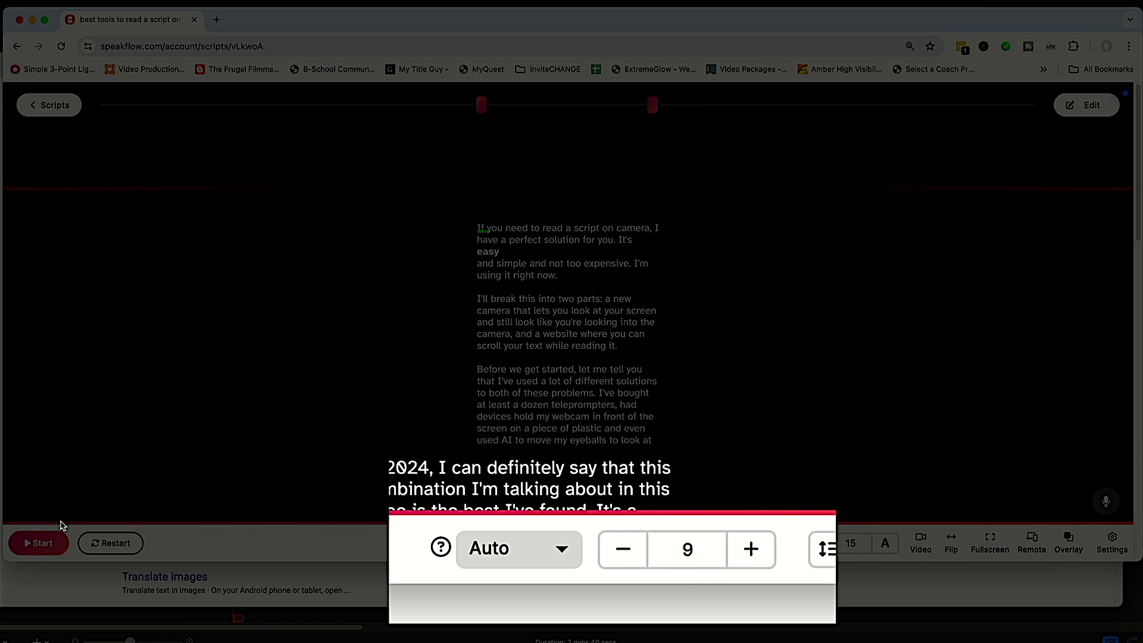
# Test Auto scrolling with a brief start and stop, then lower the speed
pyautogui.click(43, 543)
pyautogui.click(47, 542)
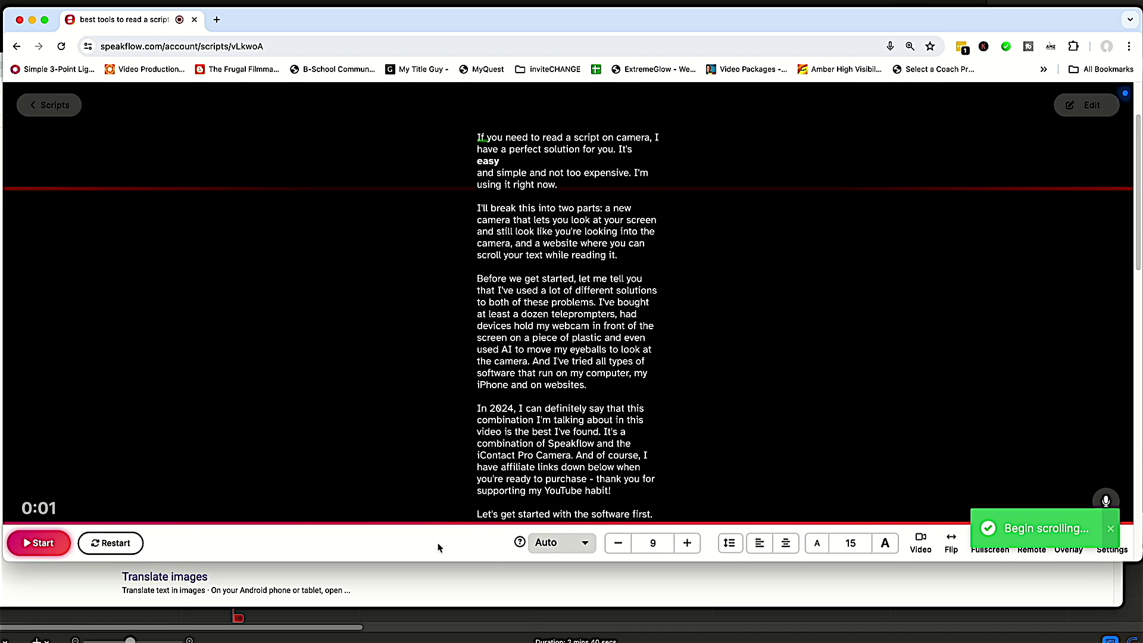
pyautogui.click(616, 546)
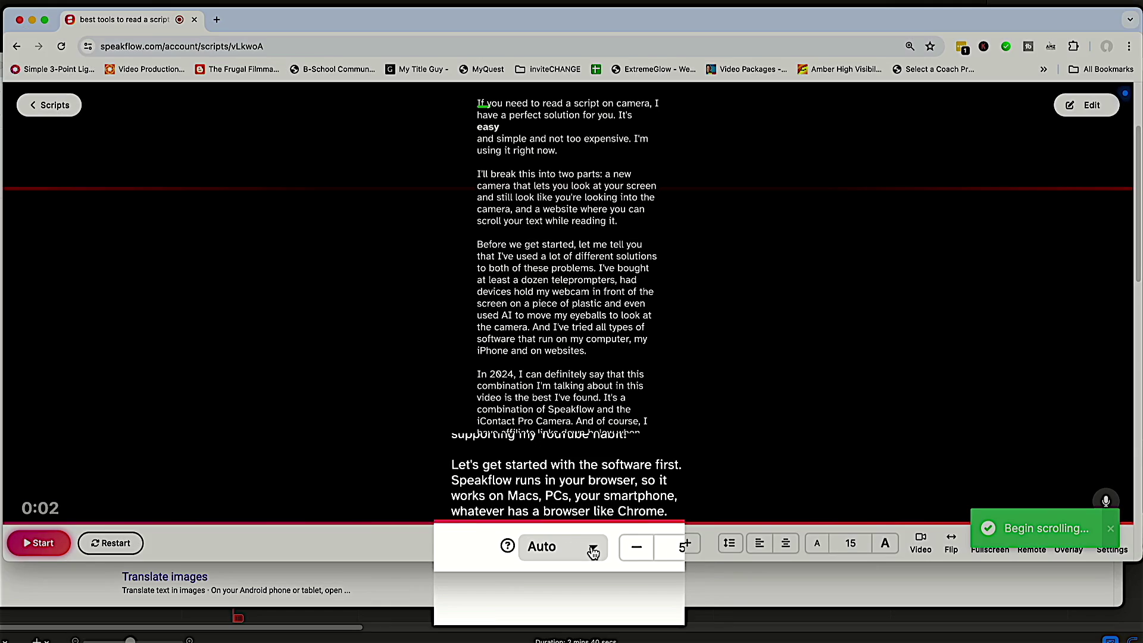
pyautogui.click(583, 542)
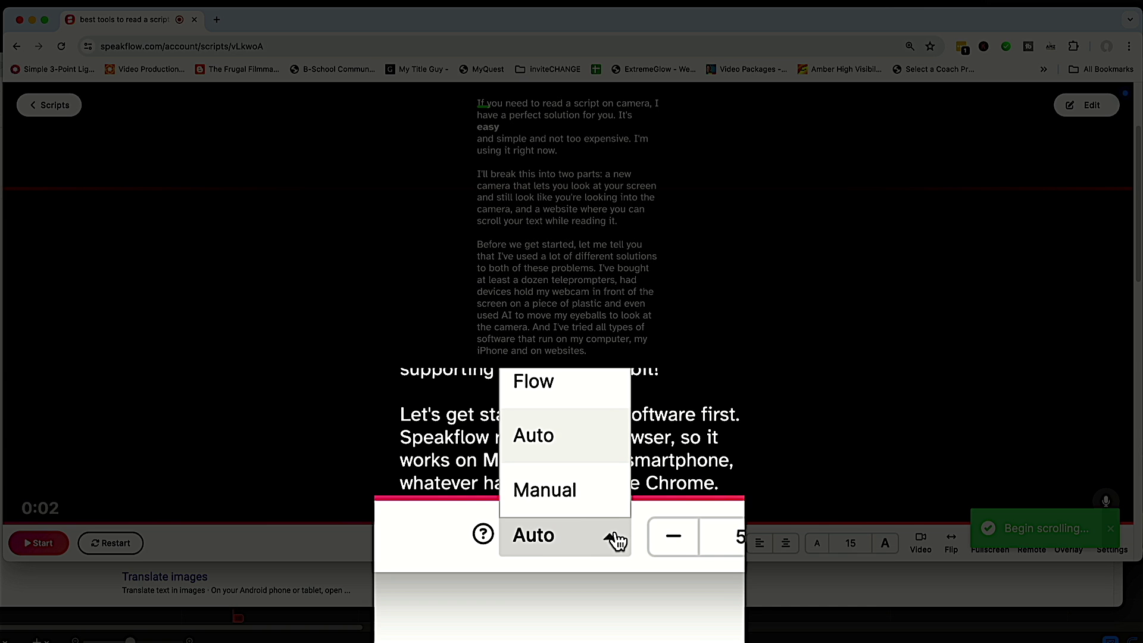
# Switch to Manual mode, start a session and scroll down to the 'Let's get started' paragraph
pyautogui.click(577, 509)
pyautogui.press('space')
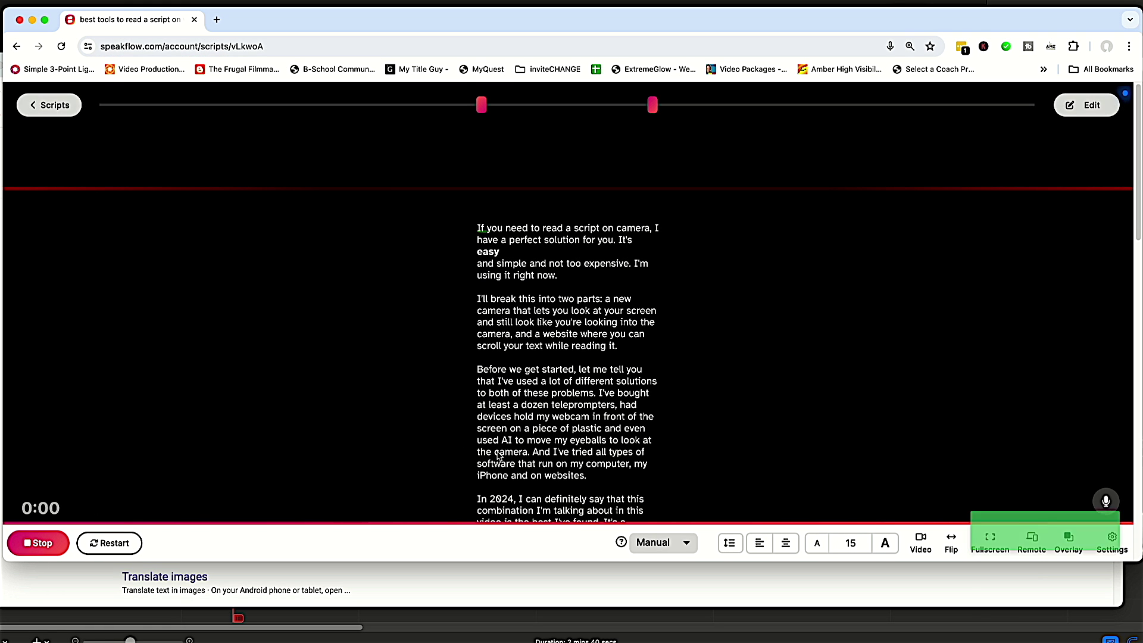
pyautogui.scroll(-3, 632, 416)
pyautogui.scroll(-3, 632, 416)
pyautogui.scroll(-5, 632, 420)
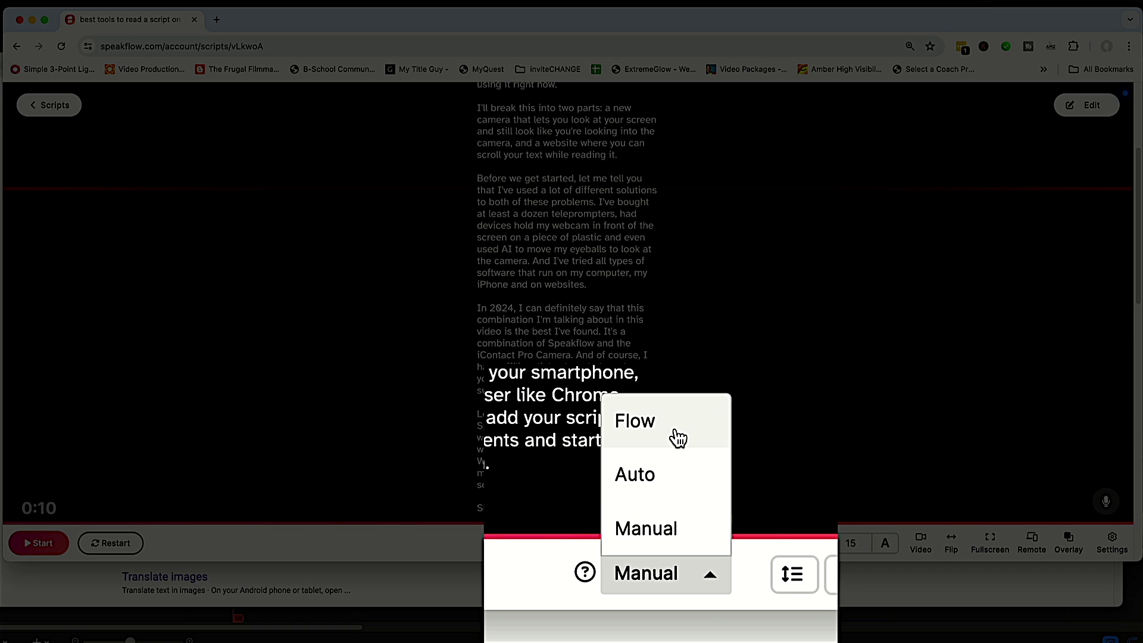
# Switch to Flow voice mode, read until 'I'll break this into two parts', then stop
pyautogui.click(669, 434)
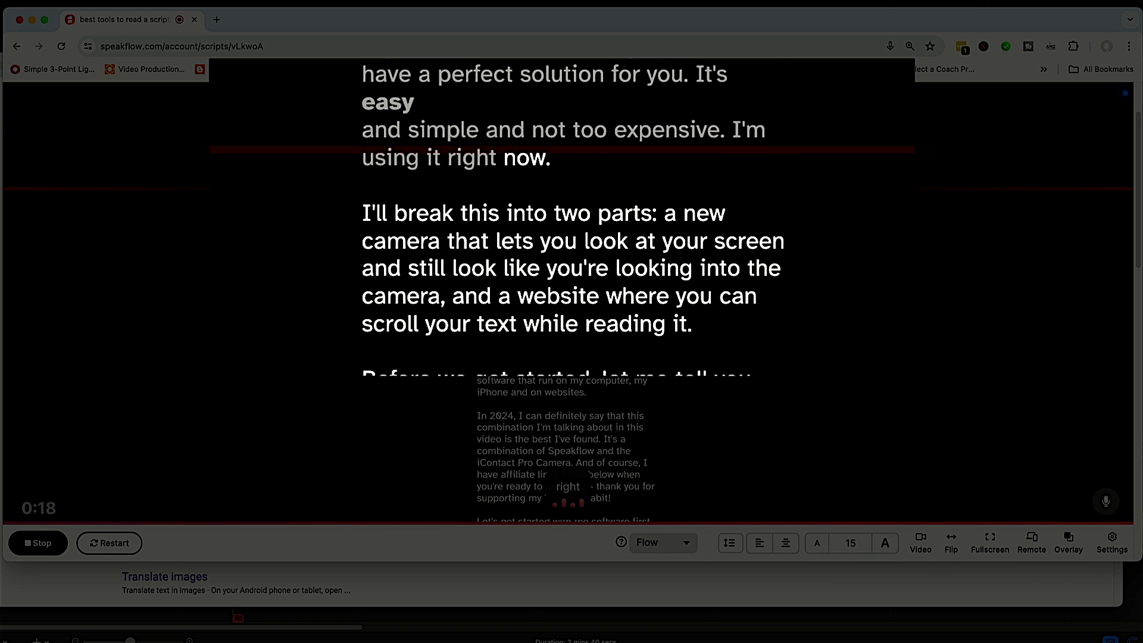
pyautogui.press('space')
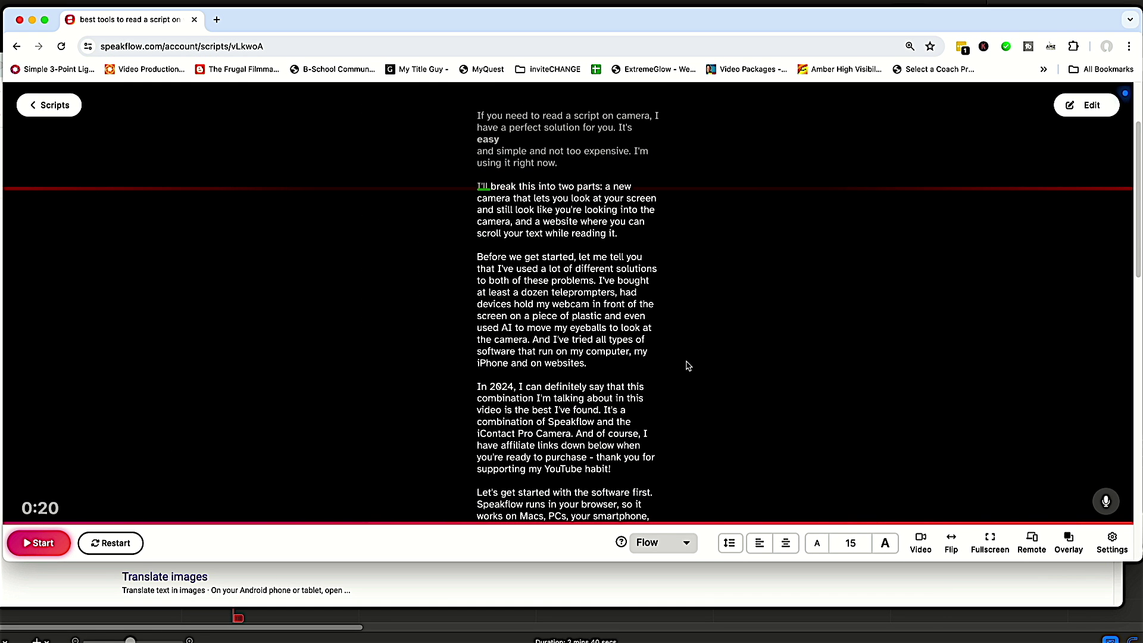
# Return to the opening line, check line height choices, center-align the text and view flip options
pyautogui.scroll(2, 524, 223)
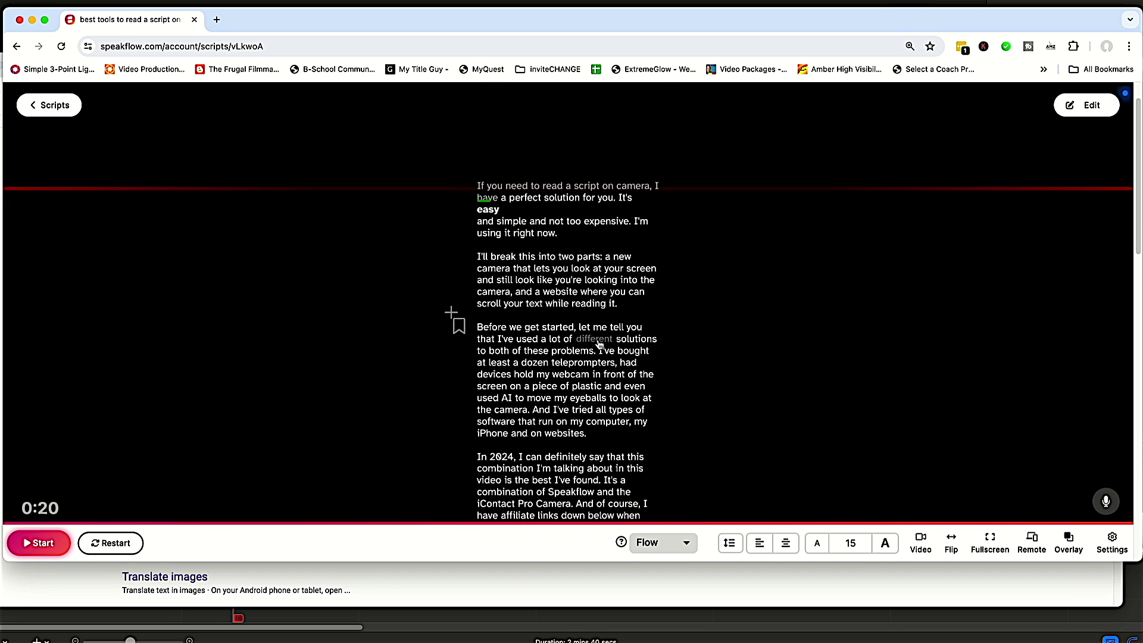
pyautogui.scroll(1, 595, 345)
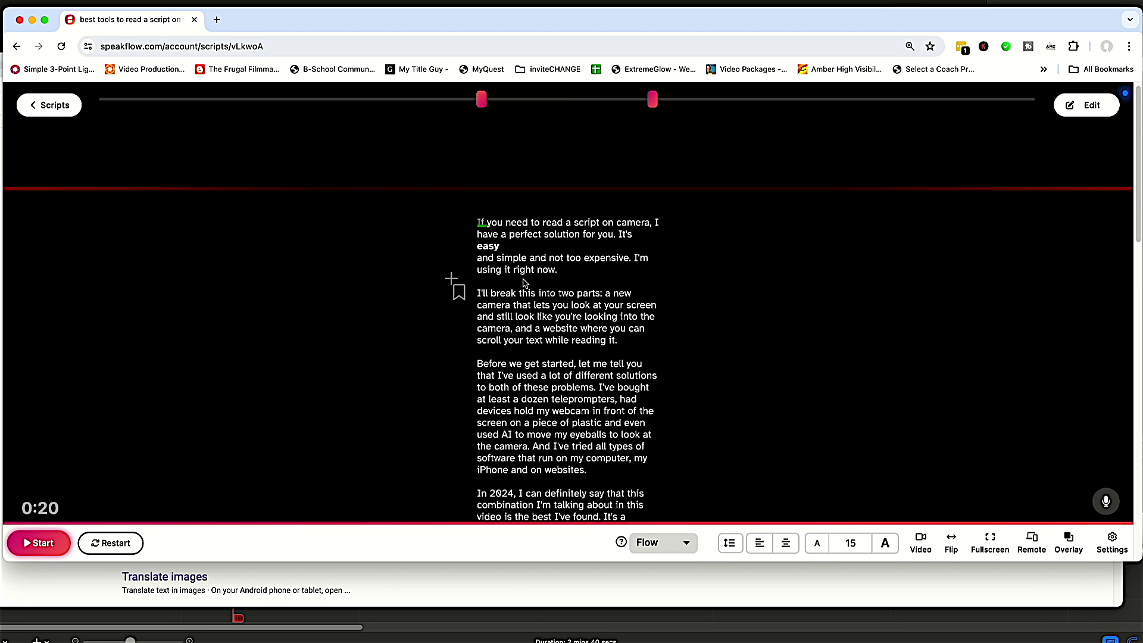
pyautogui.click(733, 545)
pyautogui.click(766, 481)
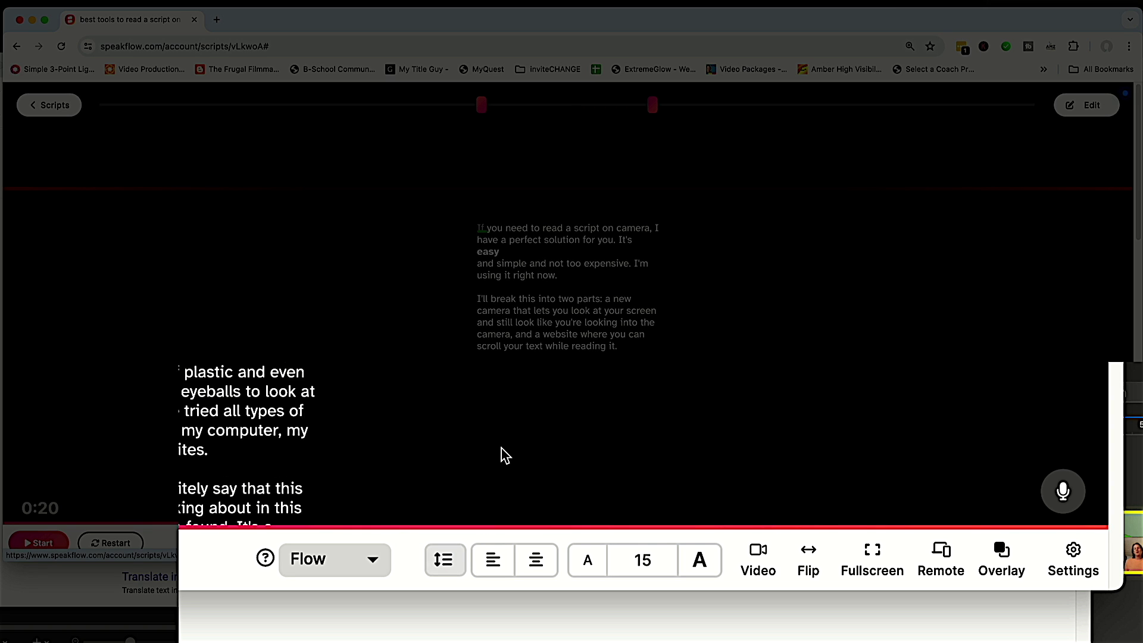
pyautogui.click(533, 563)
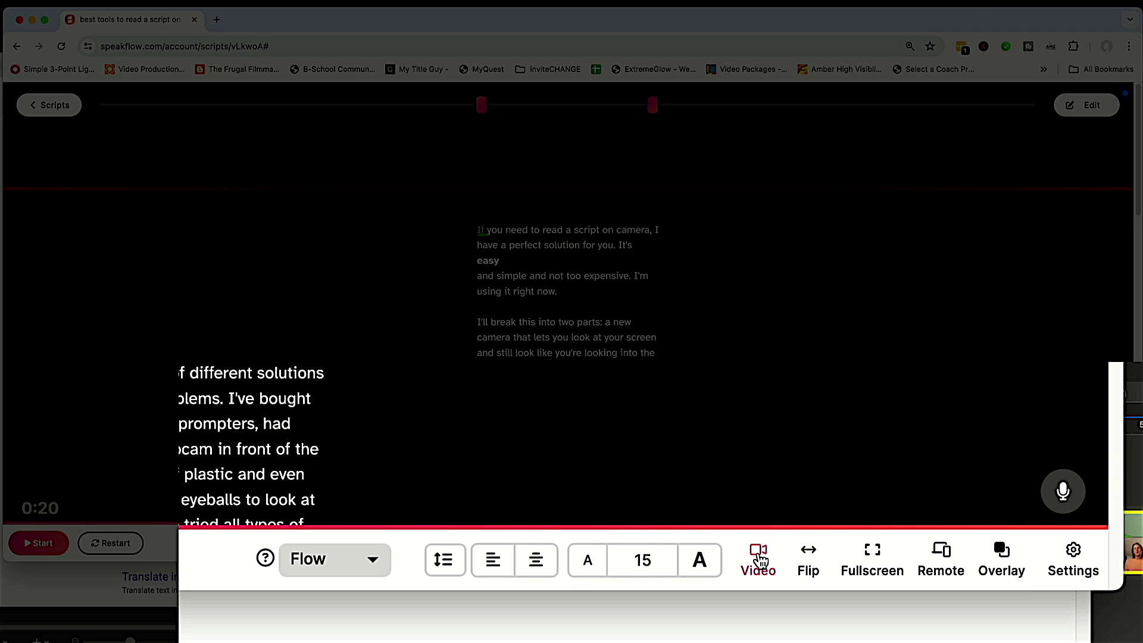
pyautogui.click(813, 558)
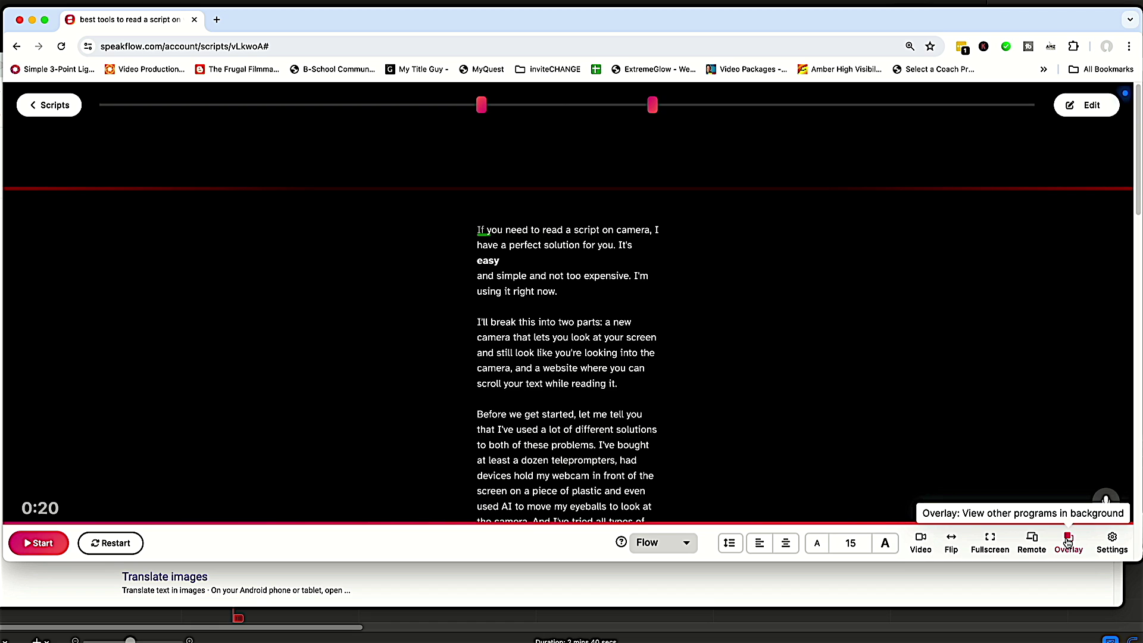
# Overlay the script on the shared Google Translate tab and return to the teleprompter
pyautogui.click(1068, 542)
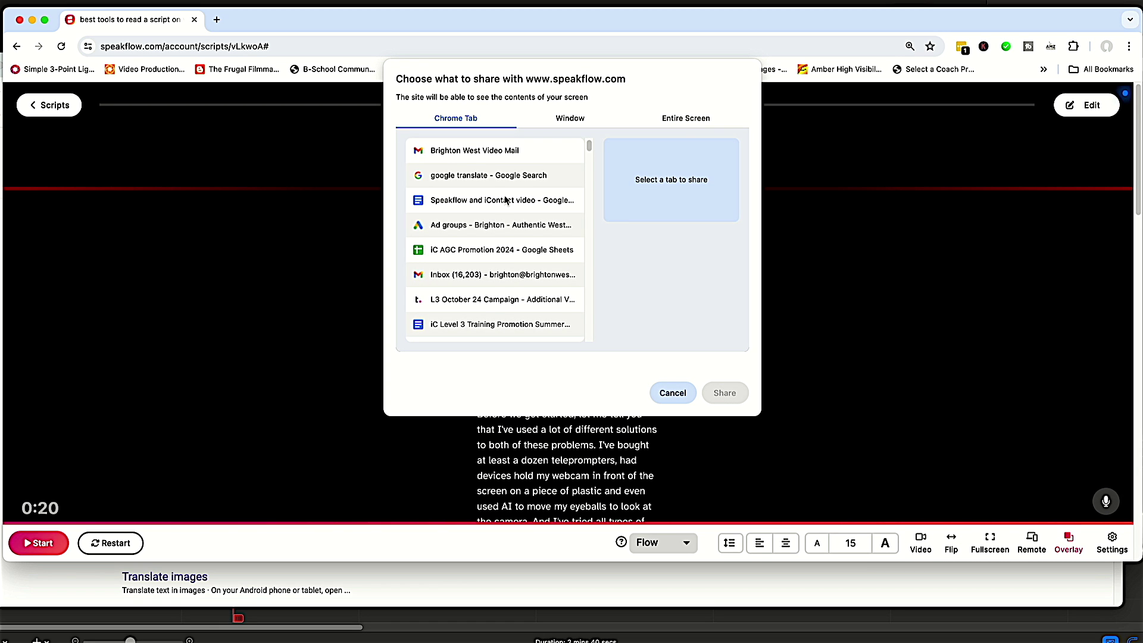
pyautogui.click(486, 178)
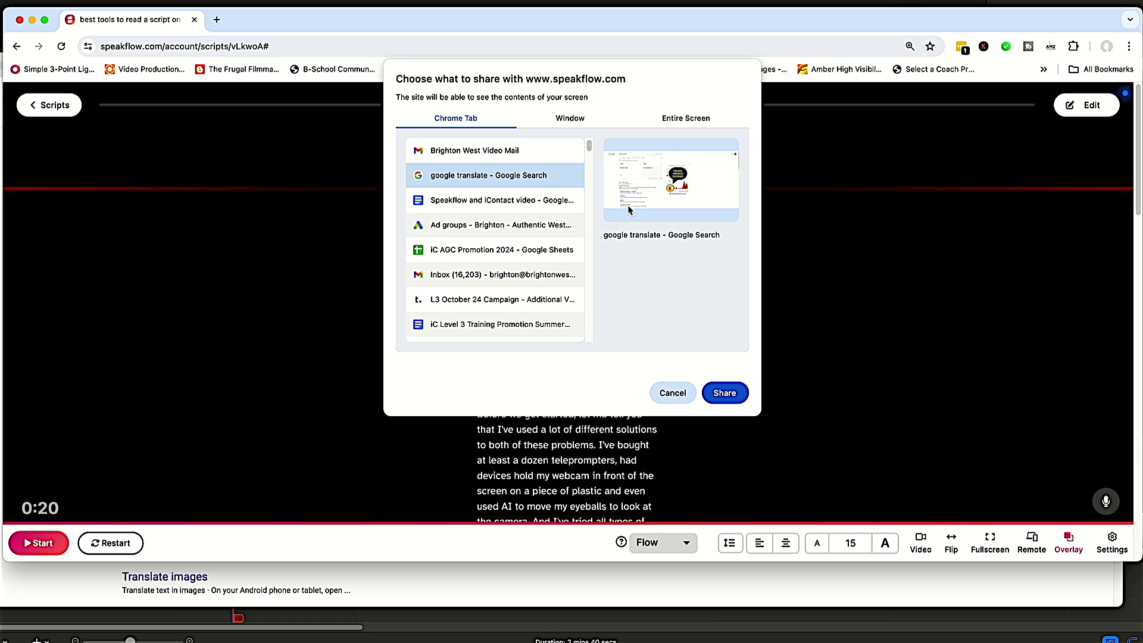
pyautogui.click(723, 393)
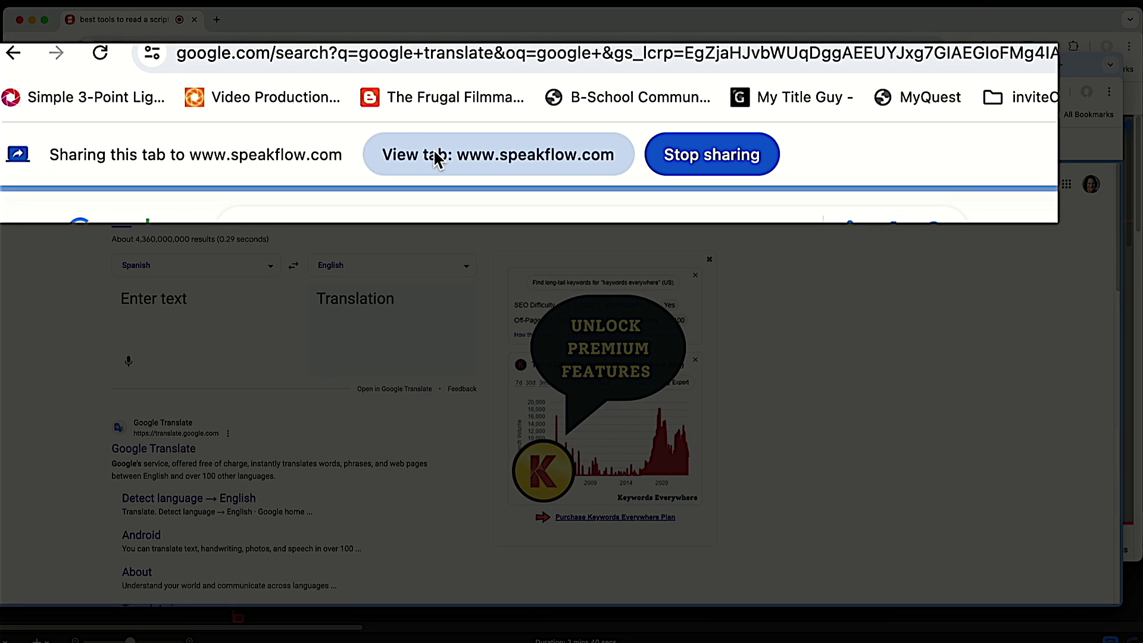
pyautogui.click(453, 159)
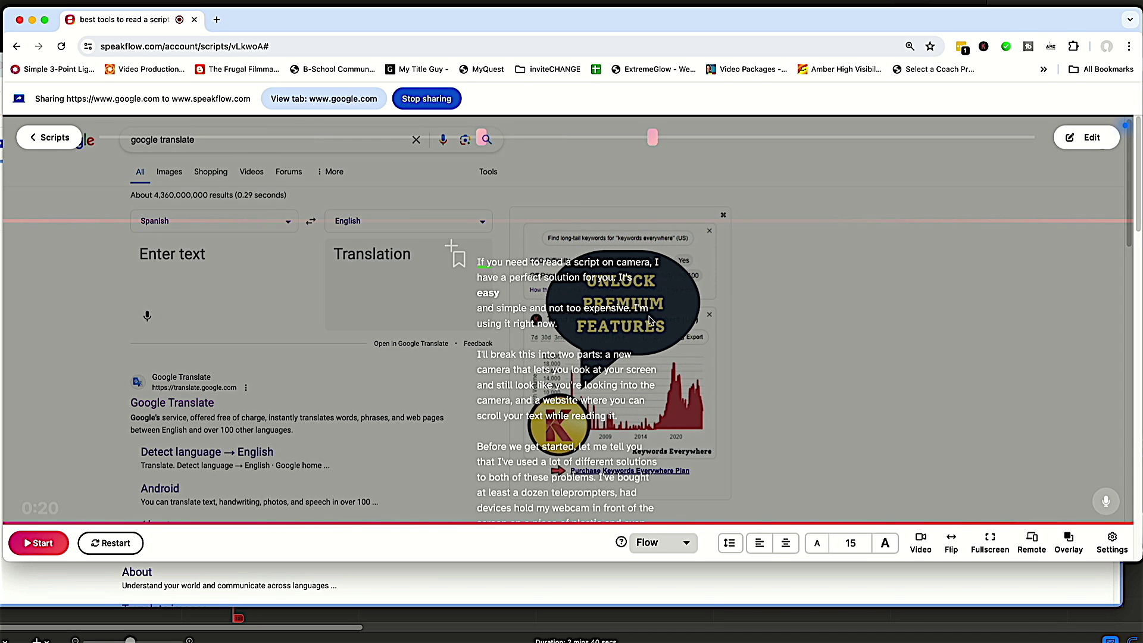
pyautogui.scroll(2, 591, 322)
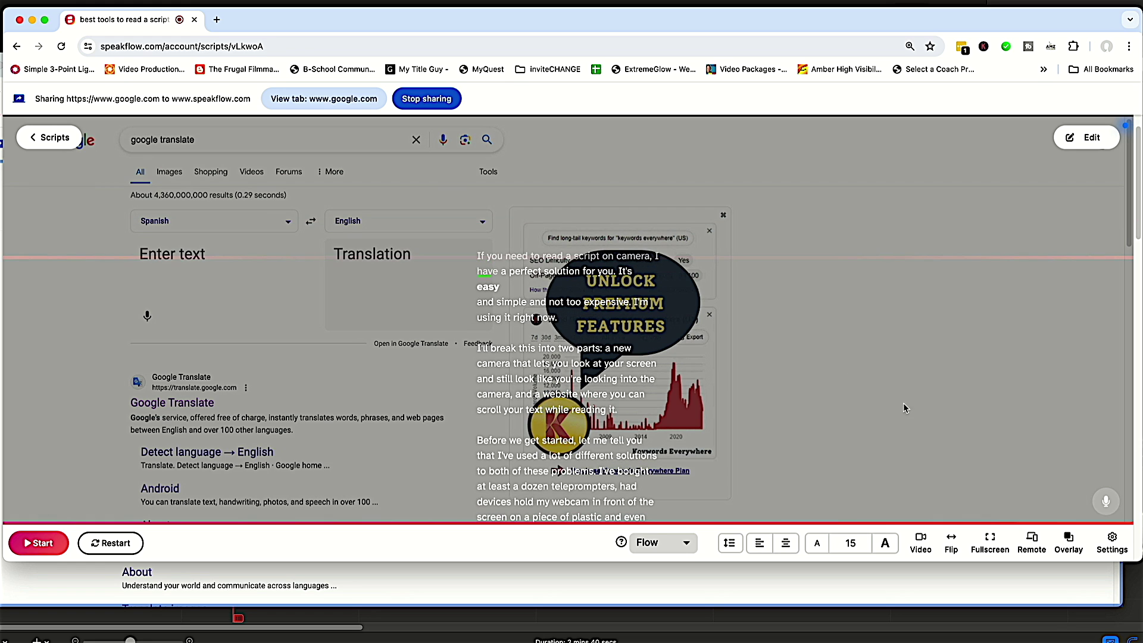
pyautogui.click(1111, 541)
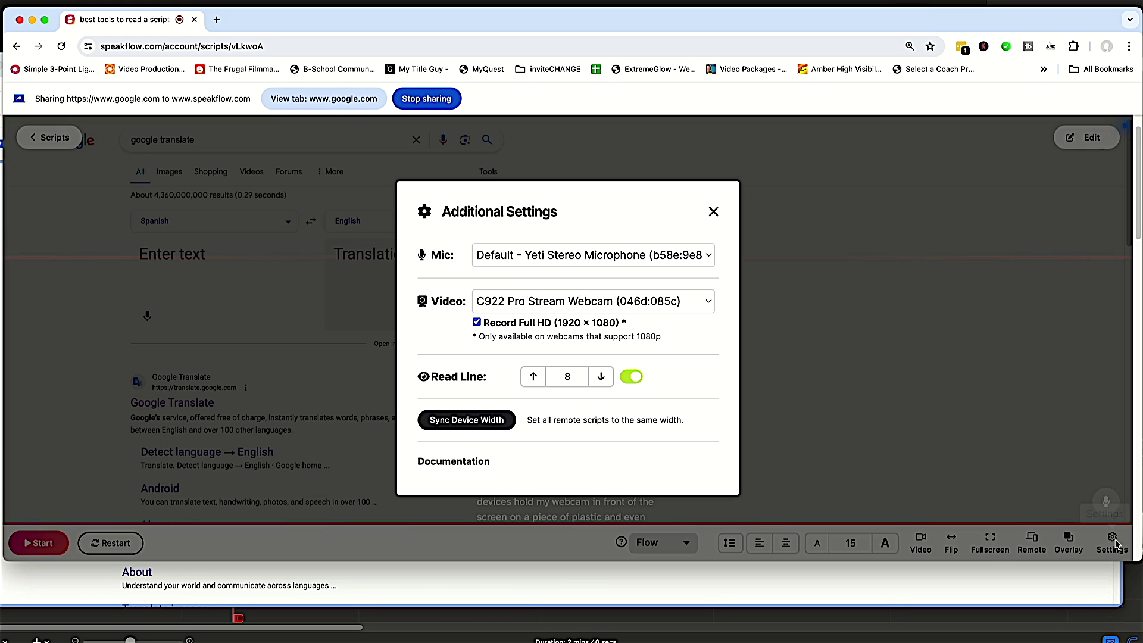
# Lower the read line three steps to 11, close settings and turn off the overlay
pyautogui.click(601, 377)
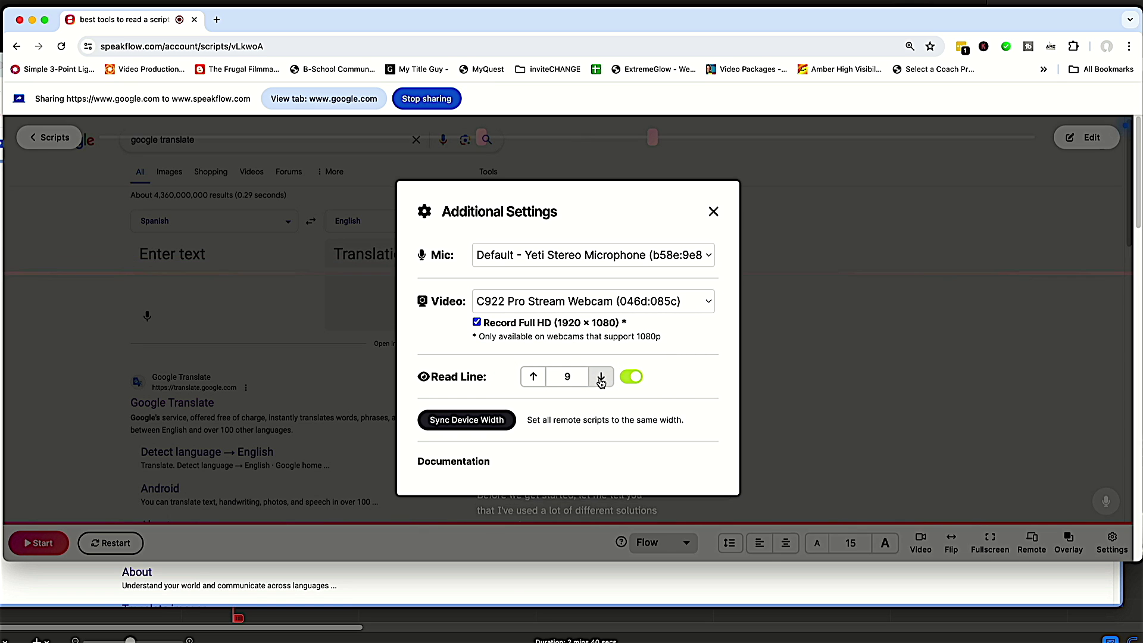
pyautogui.click(600, 376)
pyautogui.click(601, 376)
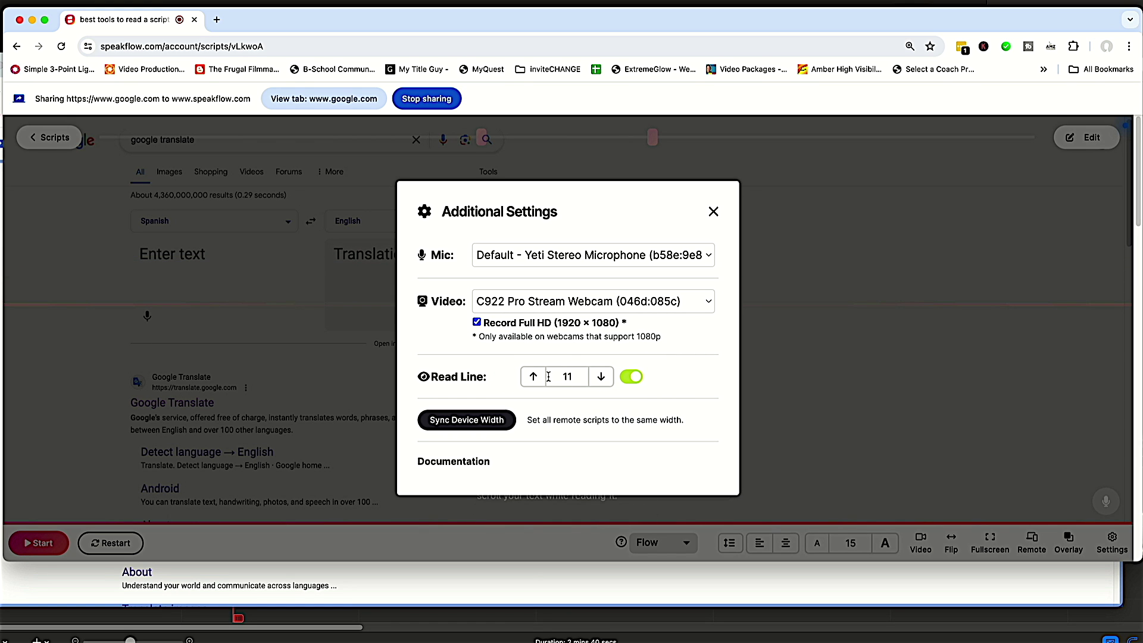
pyautogui.click(713, 211)
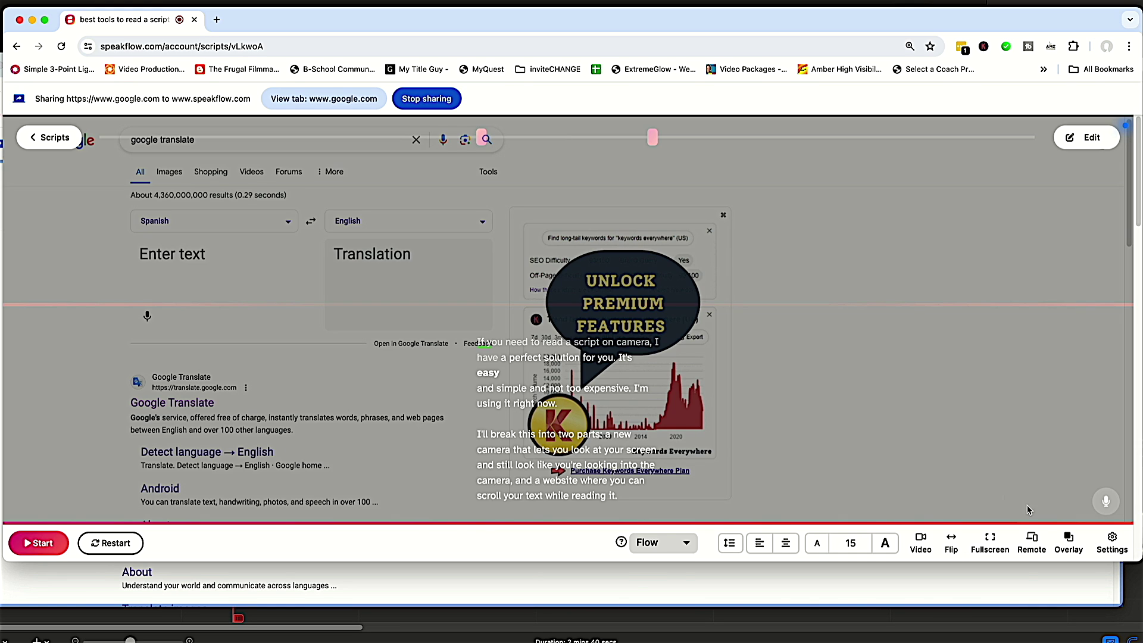
pyautogui.click(1069, 543)
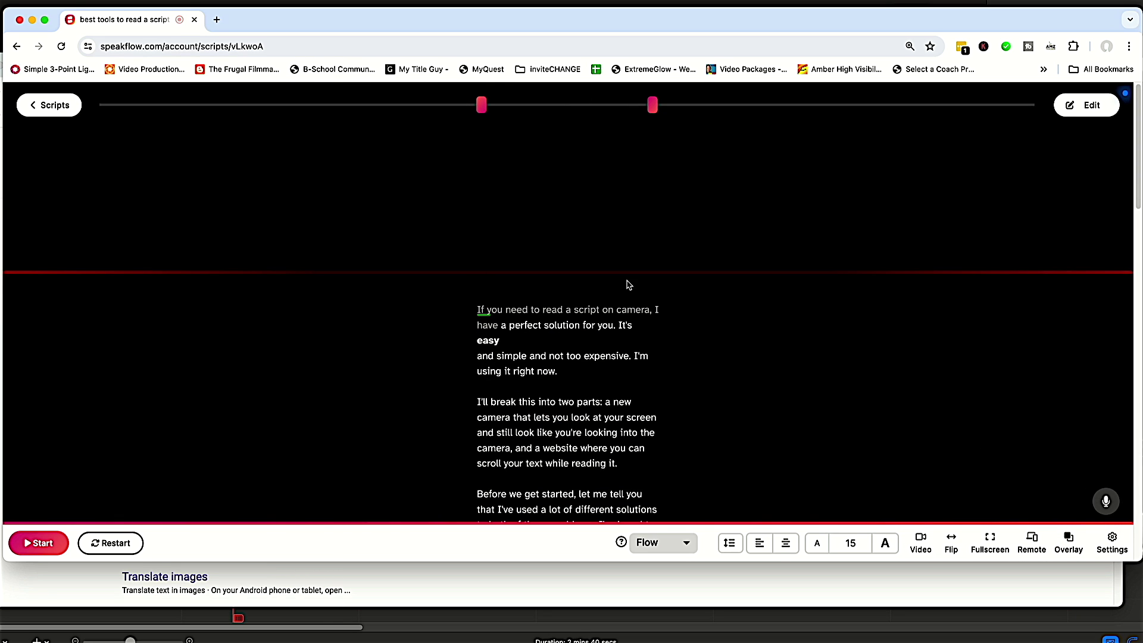
# Move the read line down to 14, then back up to 8, and close the settings
pyautogui.click(1111, 543)
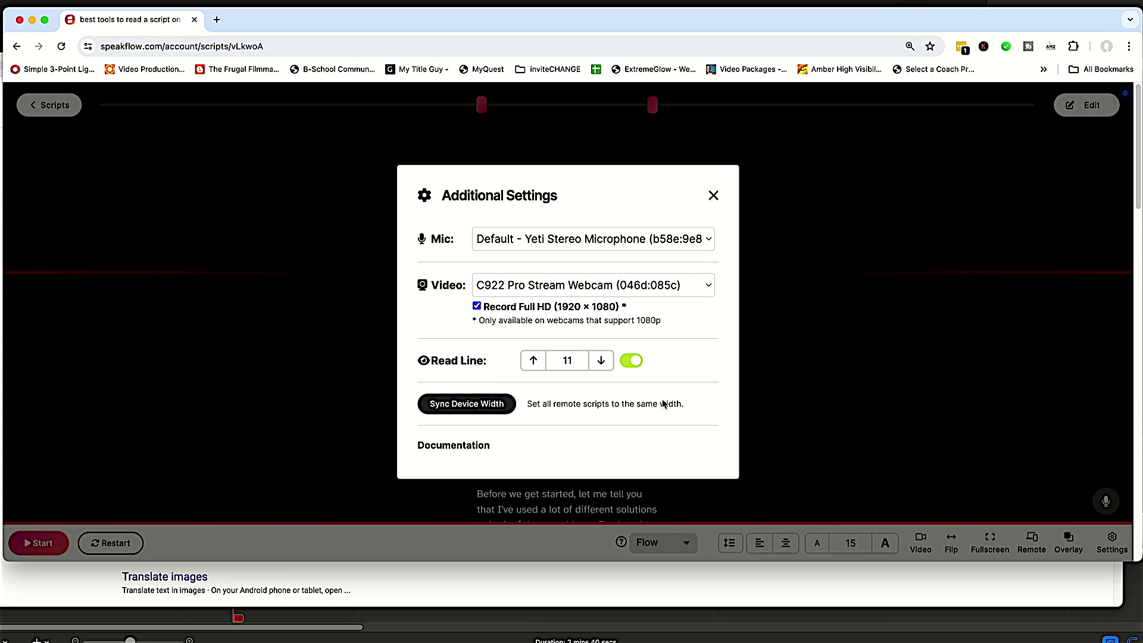
pyautogui.click(601, 361)
pyautogui.click(601, 361)
pyautogui.click(601, 360)
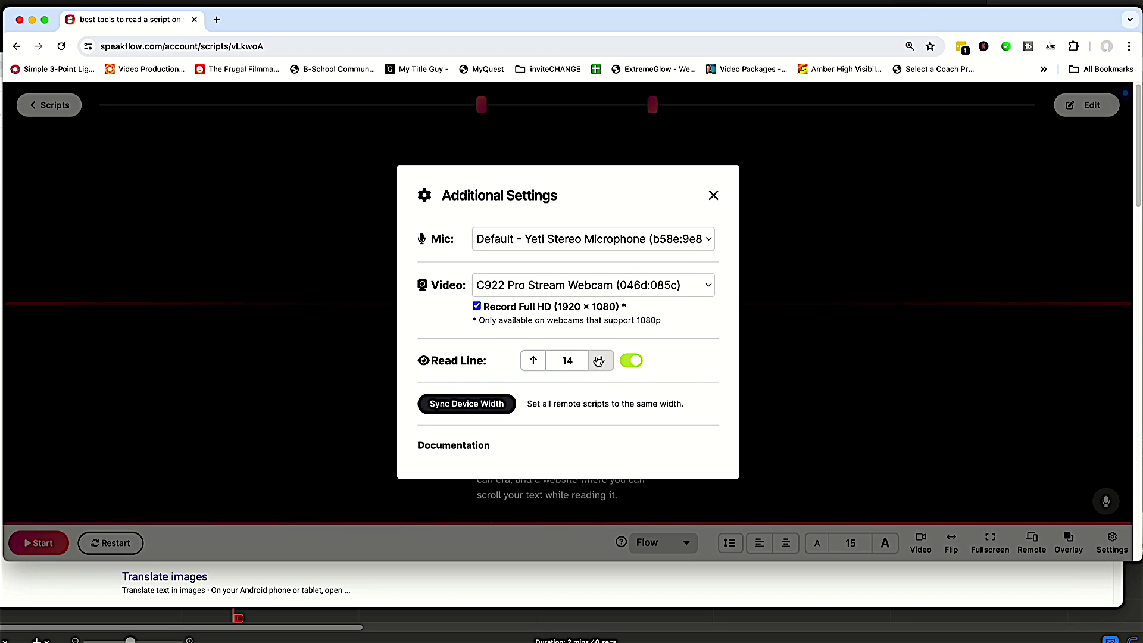
pyautogui.click(532, 360)
pyautogui.click(532, 360)
pyautogui.click(532, 361)
pyautogui.click(532, 360)
pyautogui.click(532, 360)
pyautogui.click(532, 361)
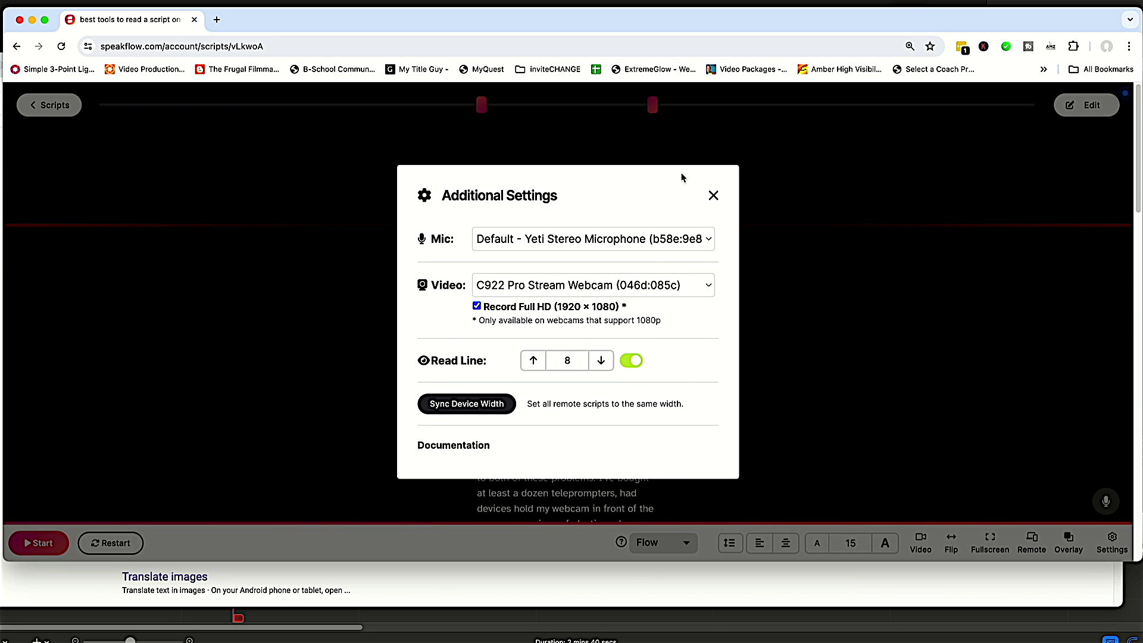
pyautogui.click(712, 195)
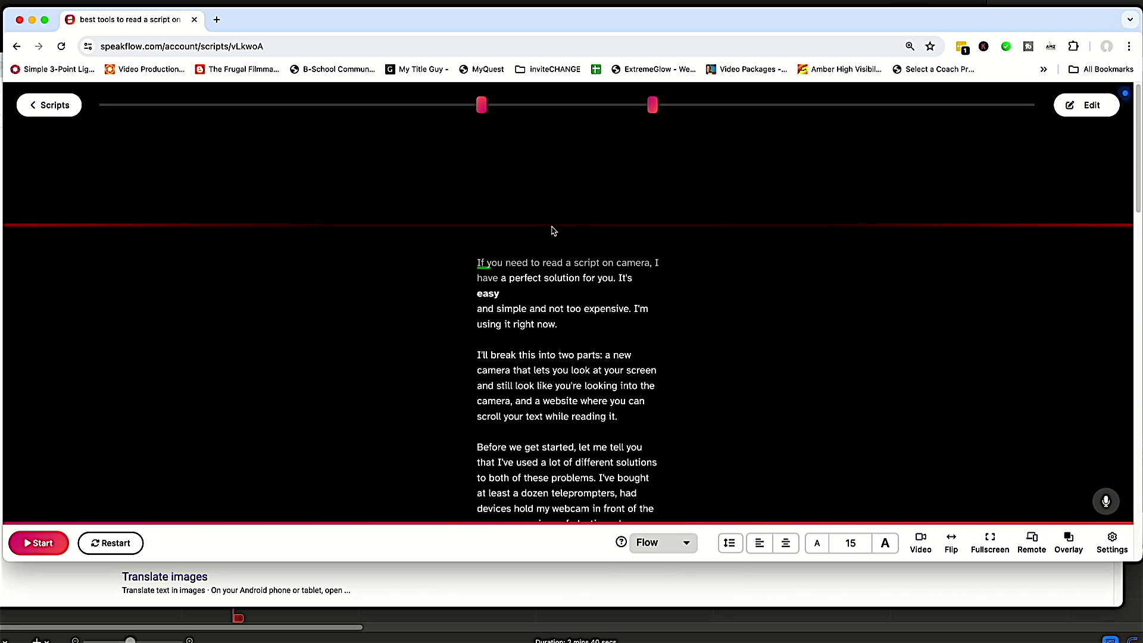
# Switch off the Read Line toggle in Additional Settings to remove the red reading guide
pyautogui.click(1111, 542)
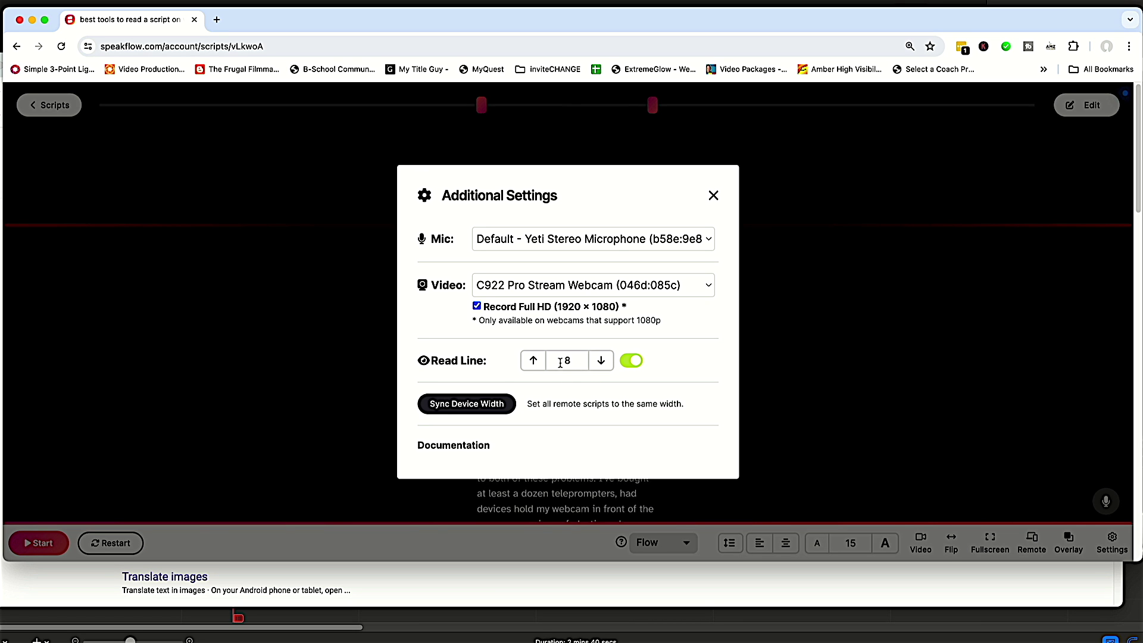
pyautogui.click(632, 367)
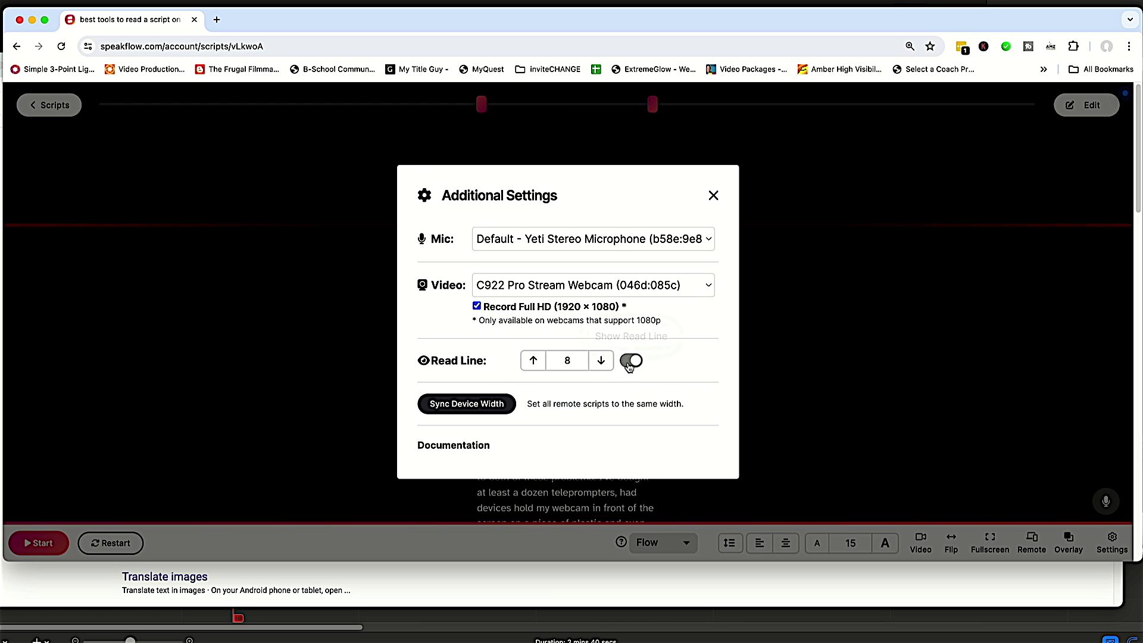
pyautogui.click(712, 195)
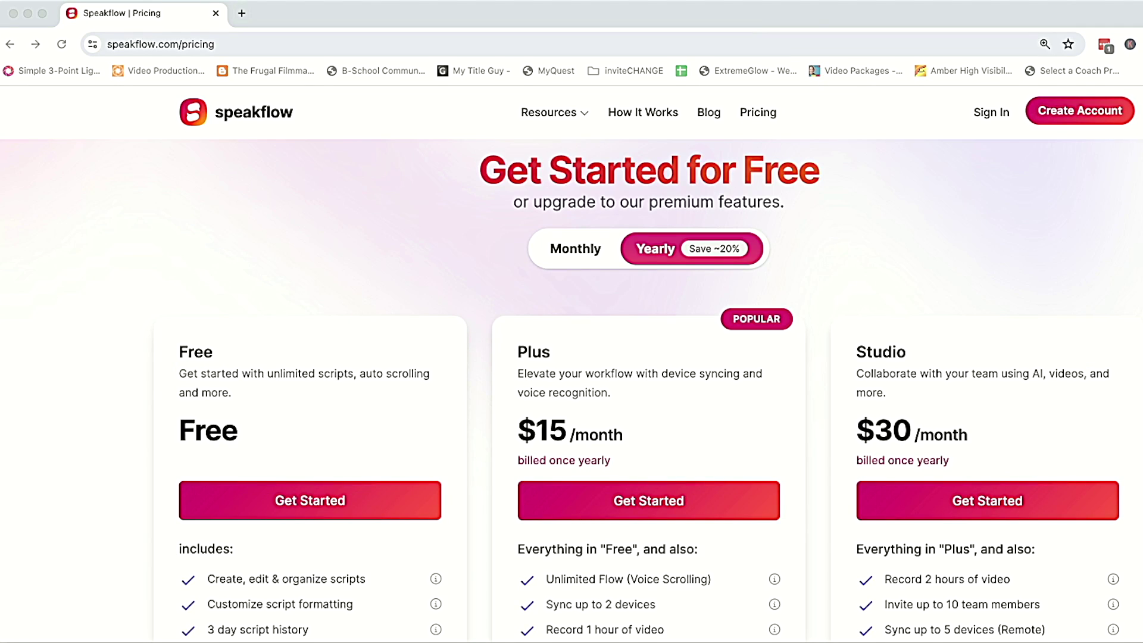
# Scroll down the pricing page to view the Free, Plus and Studio plan features
pyautogui.scroll(-3, 636, 391)
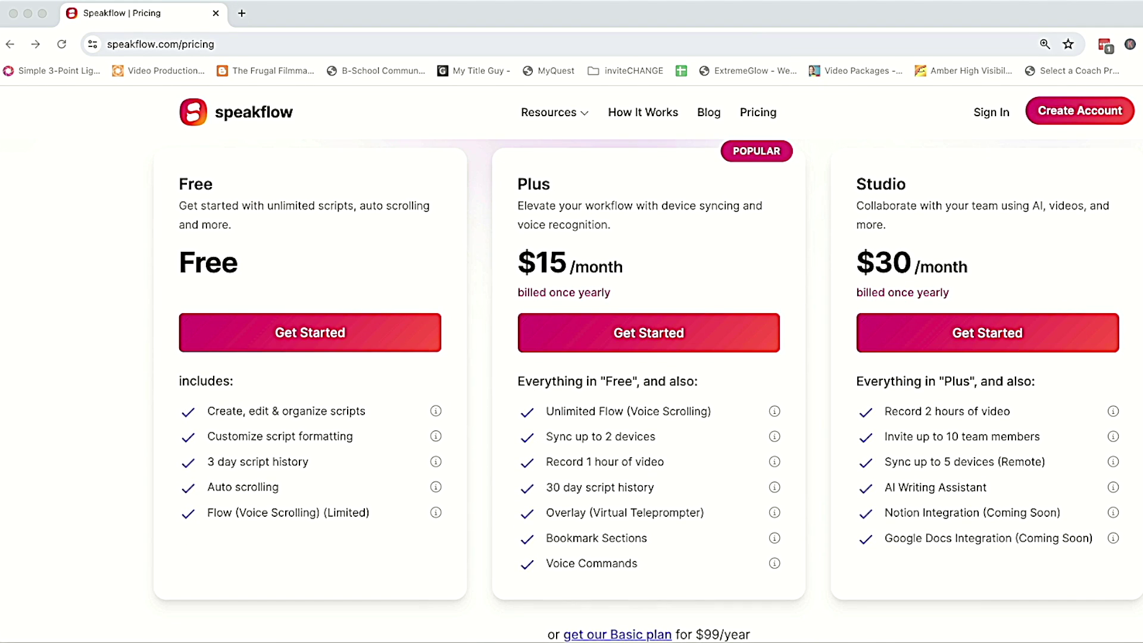